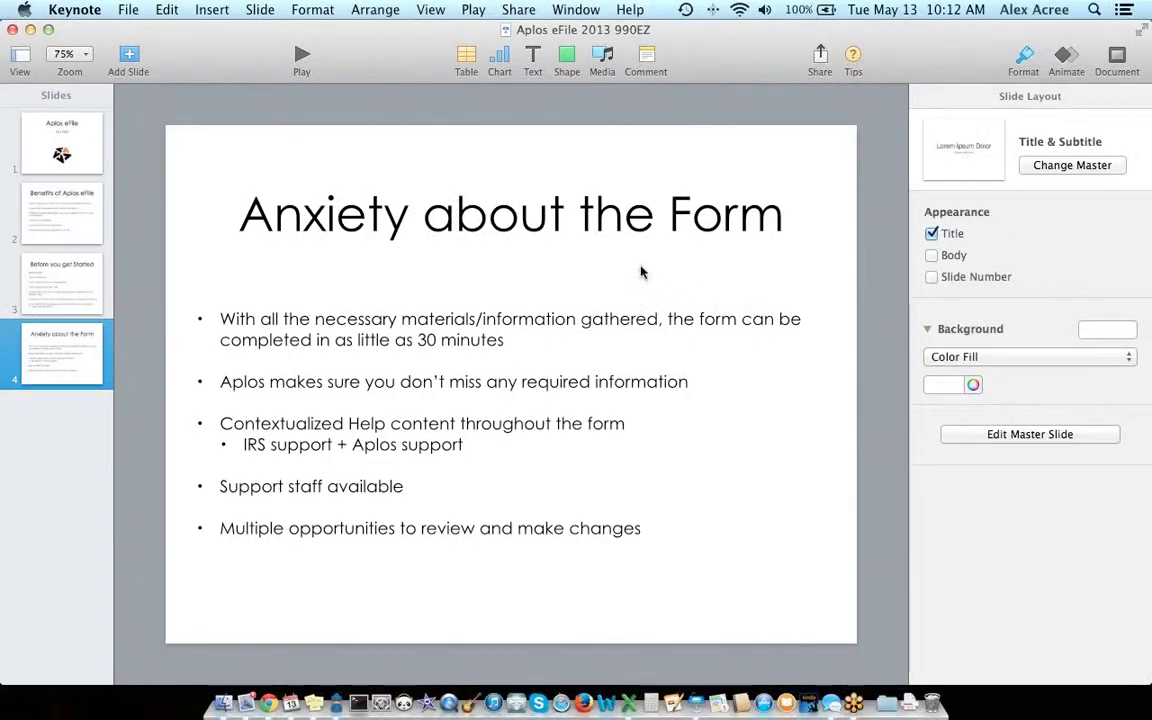
Switch to Chrome and load the Aplos website (aplossoftware.com) in a new tab.
key("super+Tab")
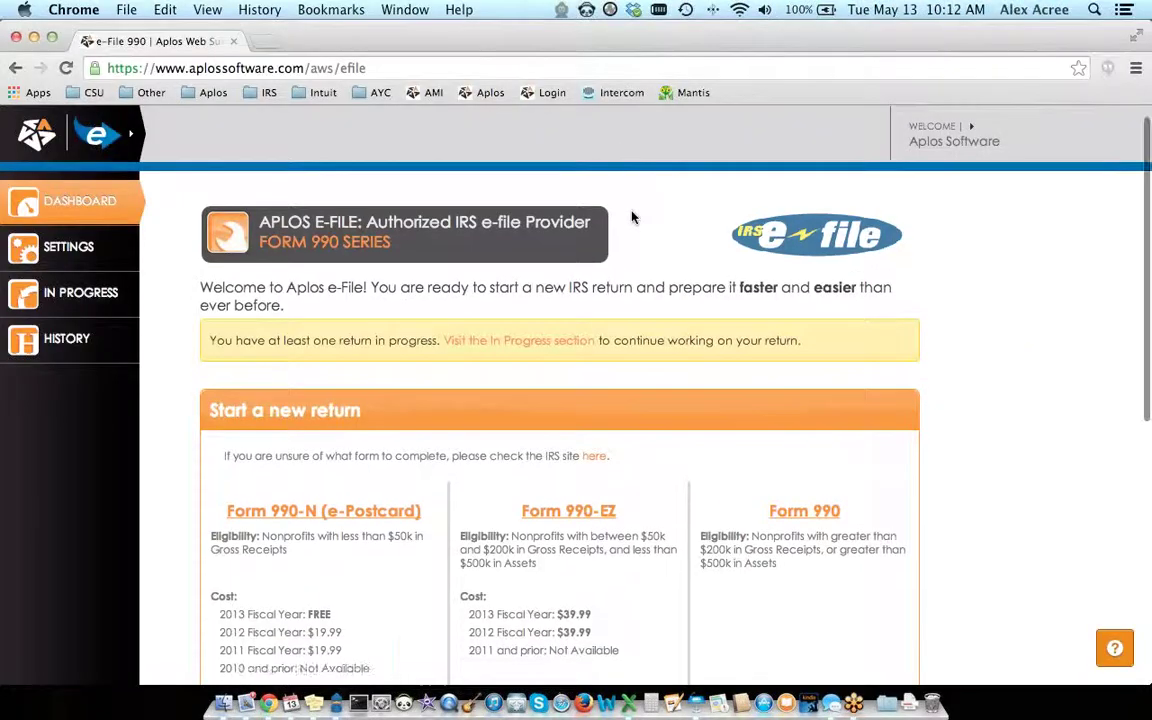
left_click(262, 41)
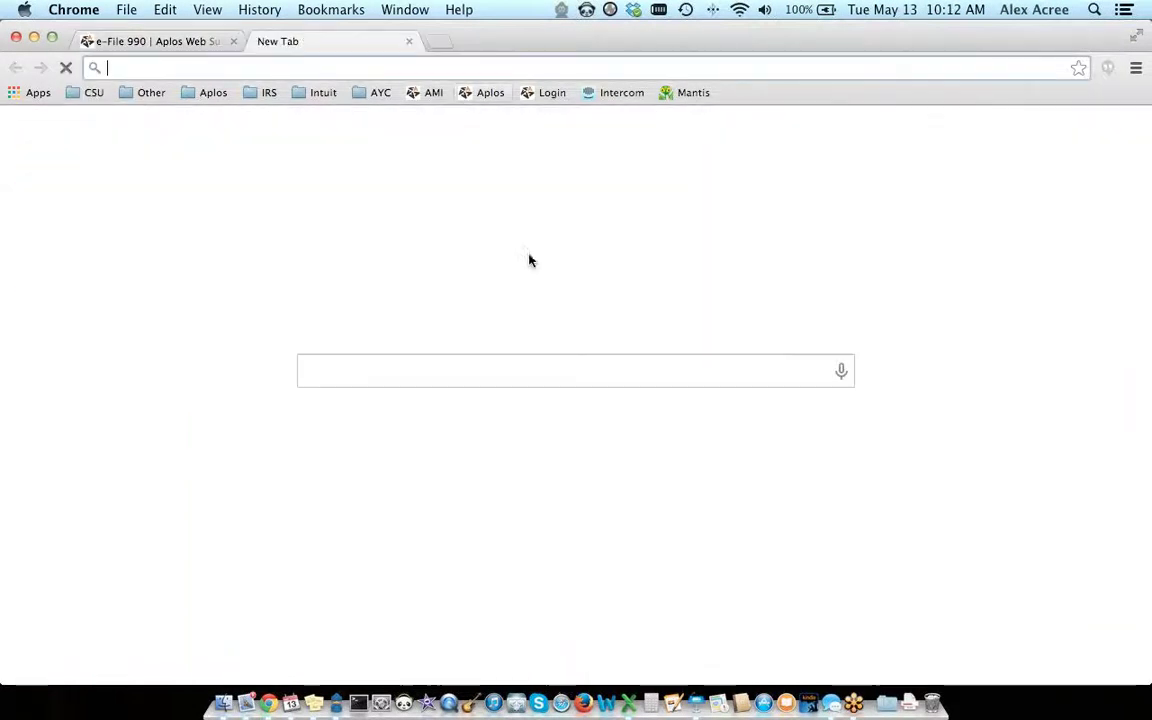
type("https://www.aplossoftware.com")
key("Return")
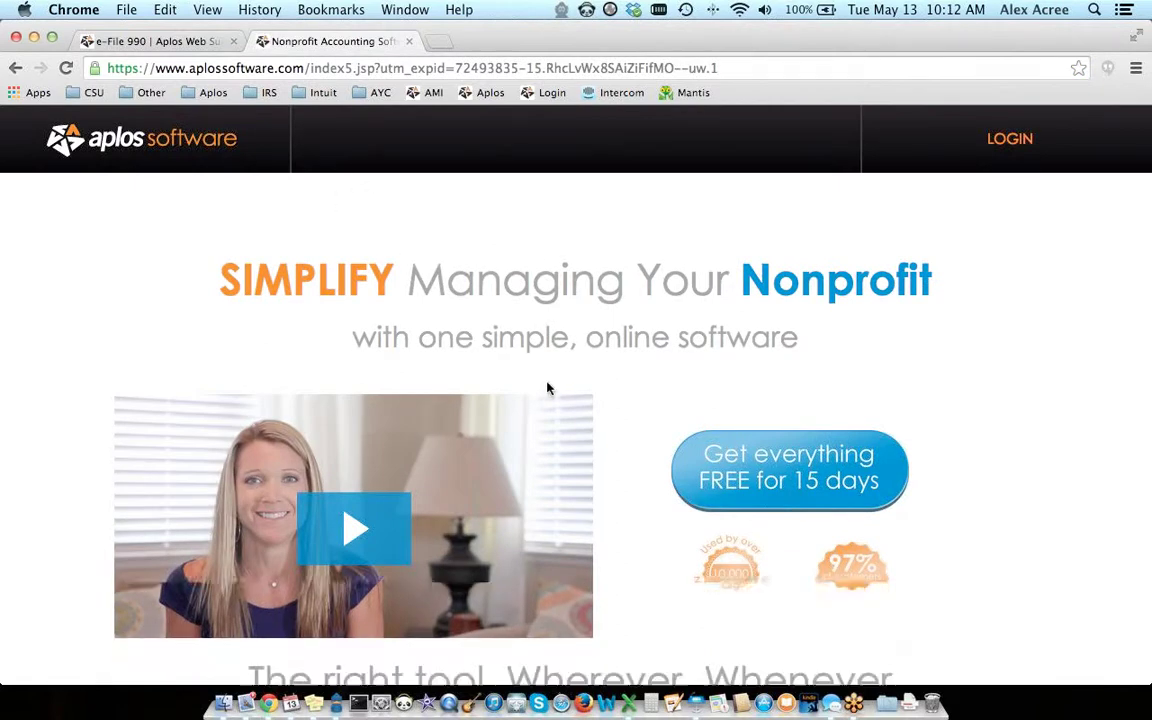
Open the Aplos e-File product page, close that tab, and view the e-File dashboard.
scroll(547, 388, "down", 10)
left_click(482, 606)
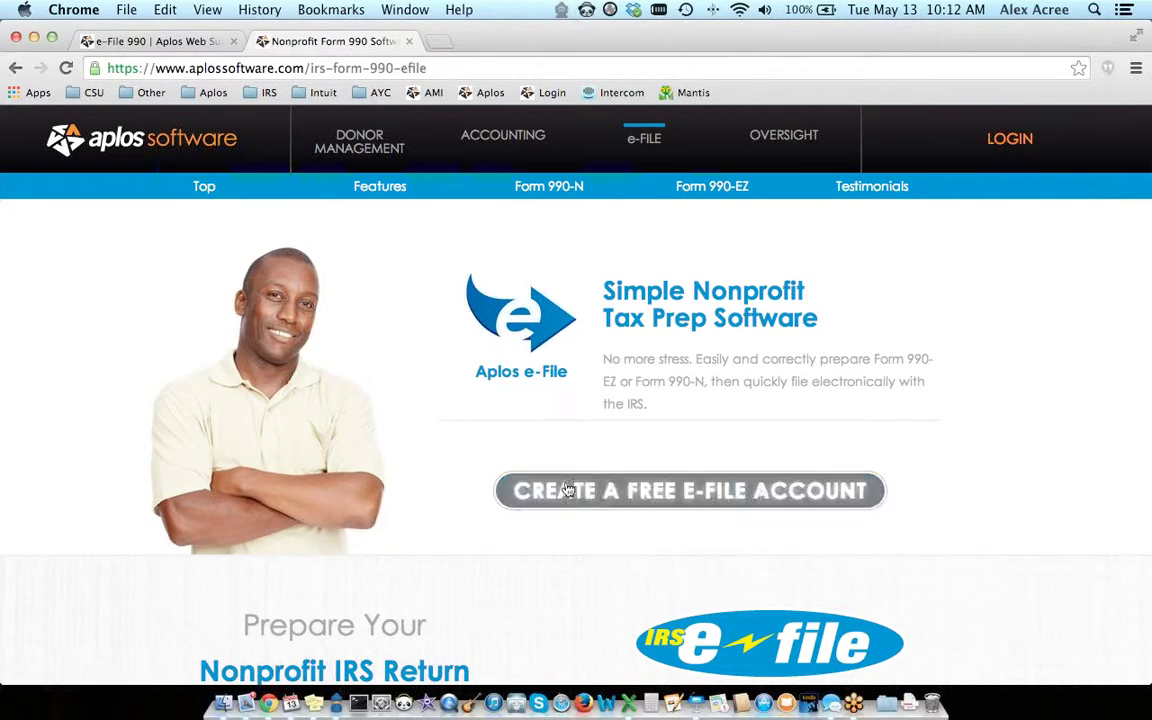
left_click(409, 41)
scroll(690, 271, "down", 4)
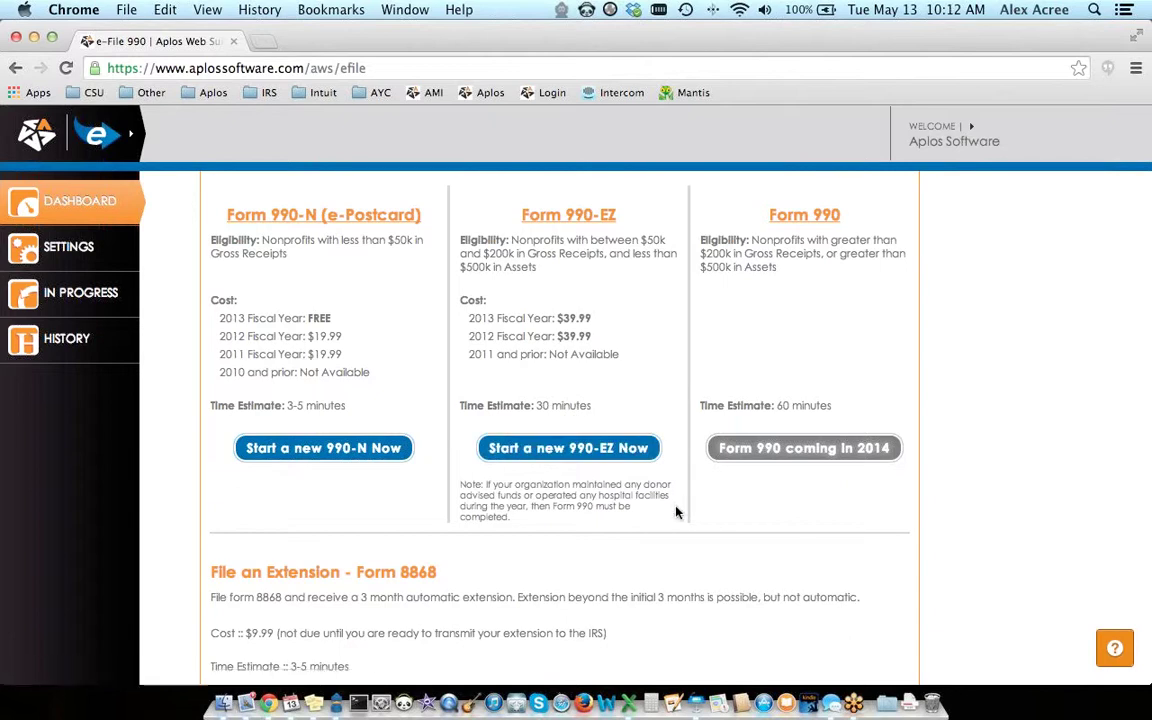
Check the Form 990-EZ eligibility and cost details, then start a new 990-EZ return.
left_click_drag(521, 241, 600, 325)
left_click(557, 273)
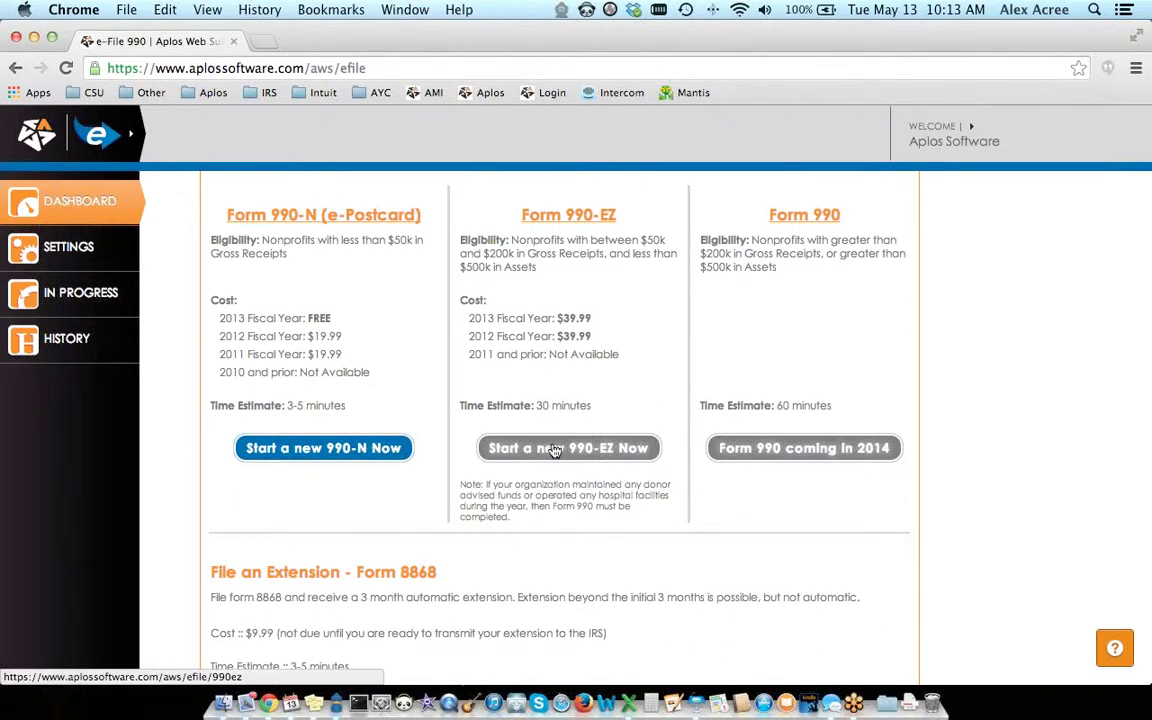
left_click(75, 292)
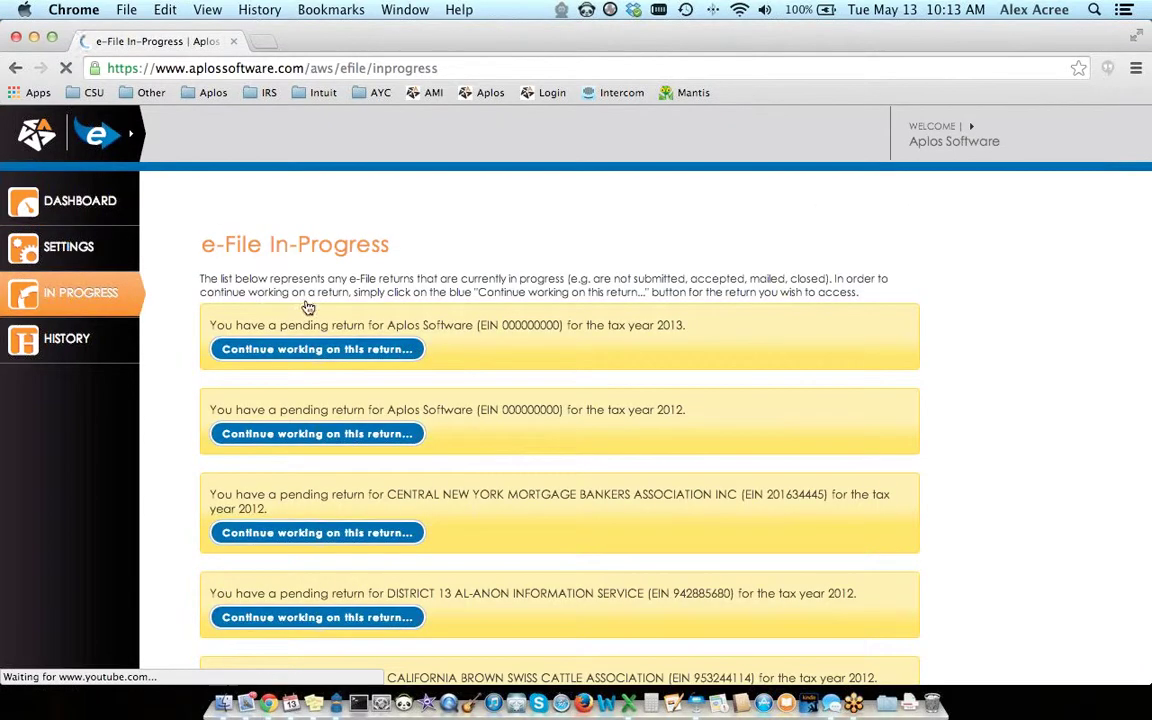
Resume the pending 2013 return, validate its EIN, and save the EIN and fiscal year.
left_click(317, 349)
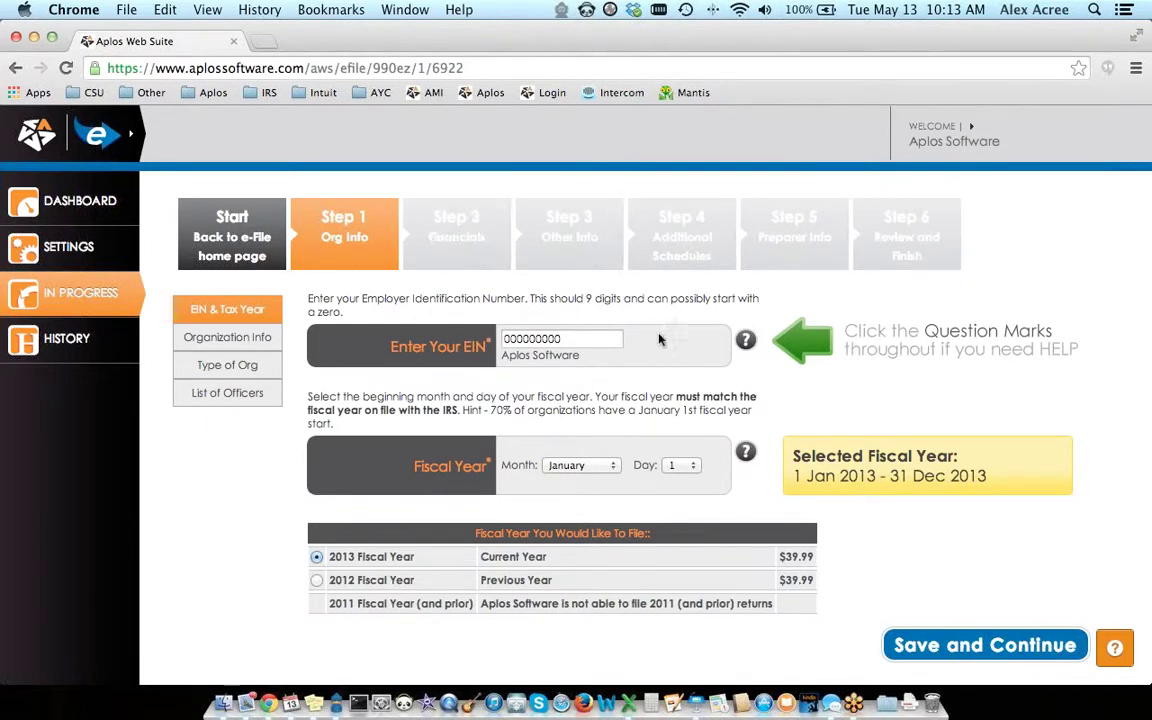
left_click(641, 415)
left_click(957, 644)
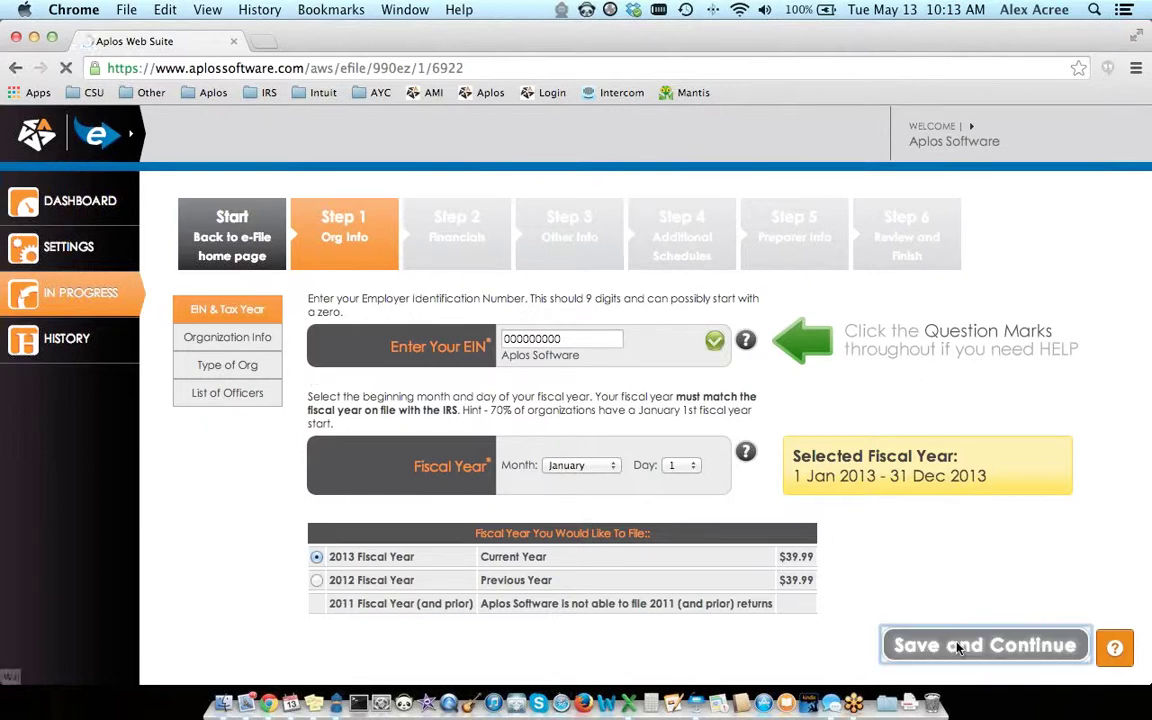
scroll(743, 333, "down", 8)
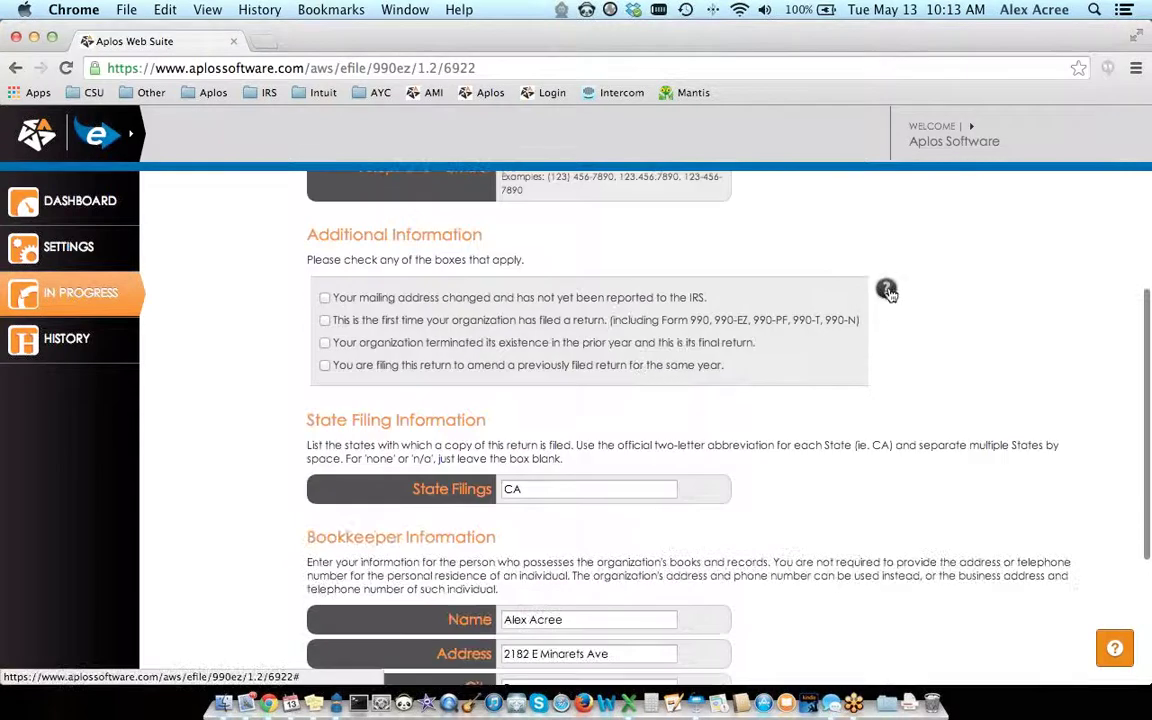
Check IRS guidance on Additional Information, then save the prefilled organization info.
left_click(886, 290)
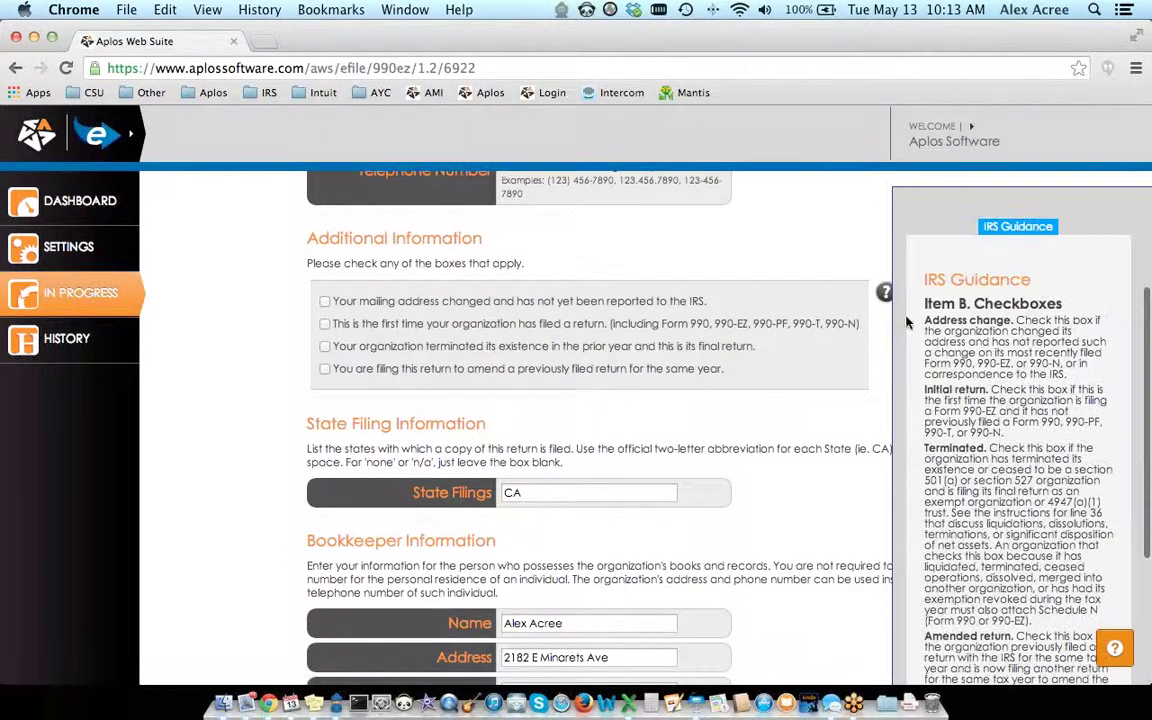
left_click(993, 227)
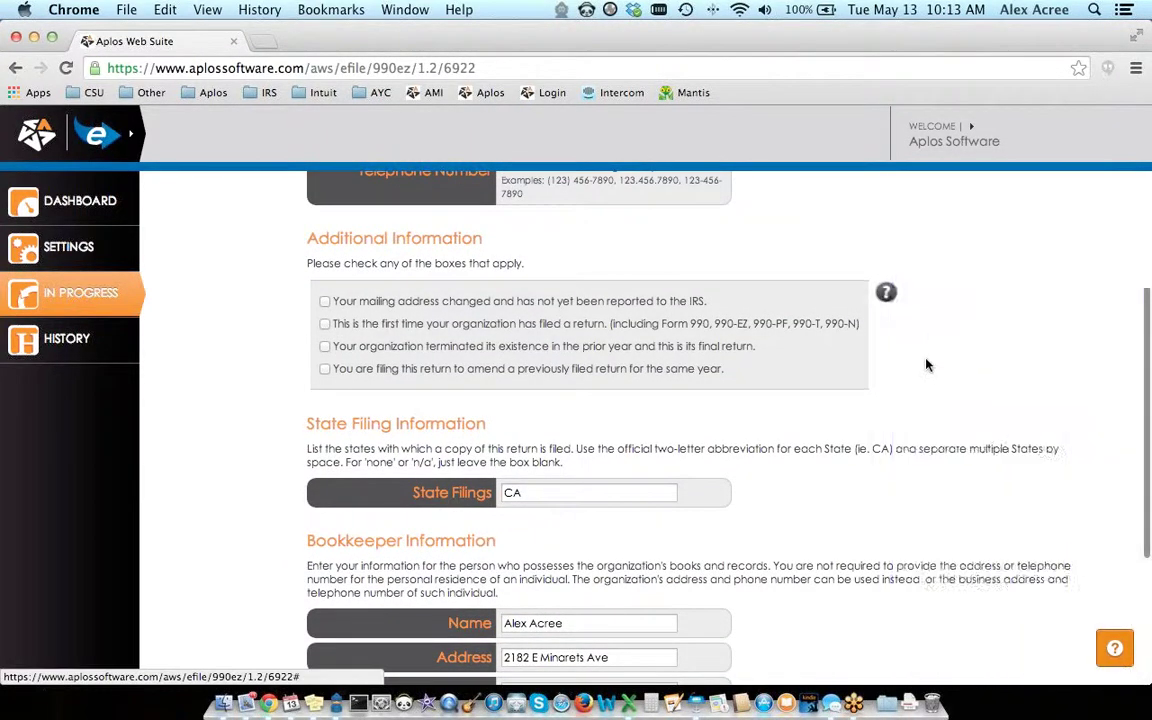
scroll(1017, 538, "down", 4)
scroll(1017, 538, "down", 2)
left_click(976, 622)
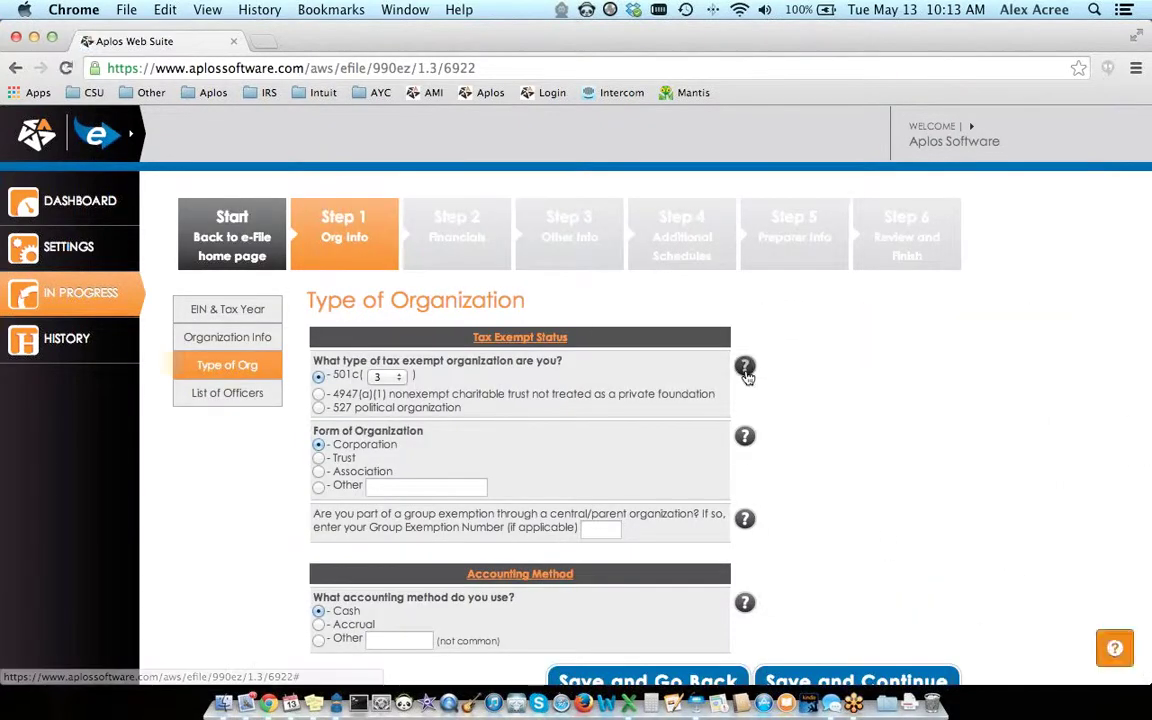
Read the tax-exempt status help, then save the 501(c)(3), Corporation and Cash answers.
left_click(745, 366)
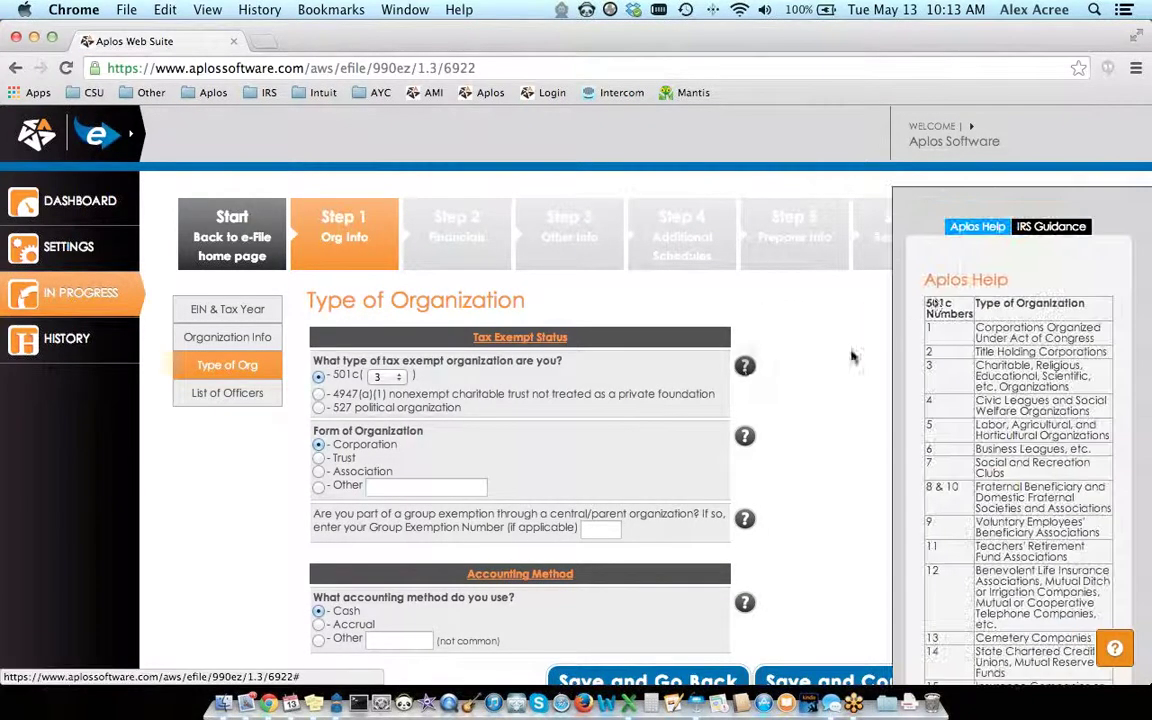
left_click(1053, 232)
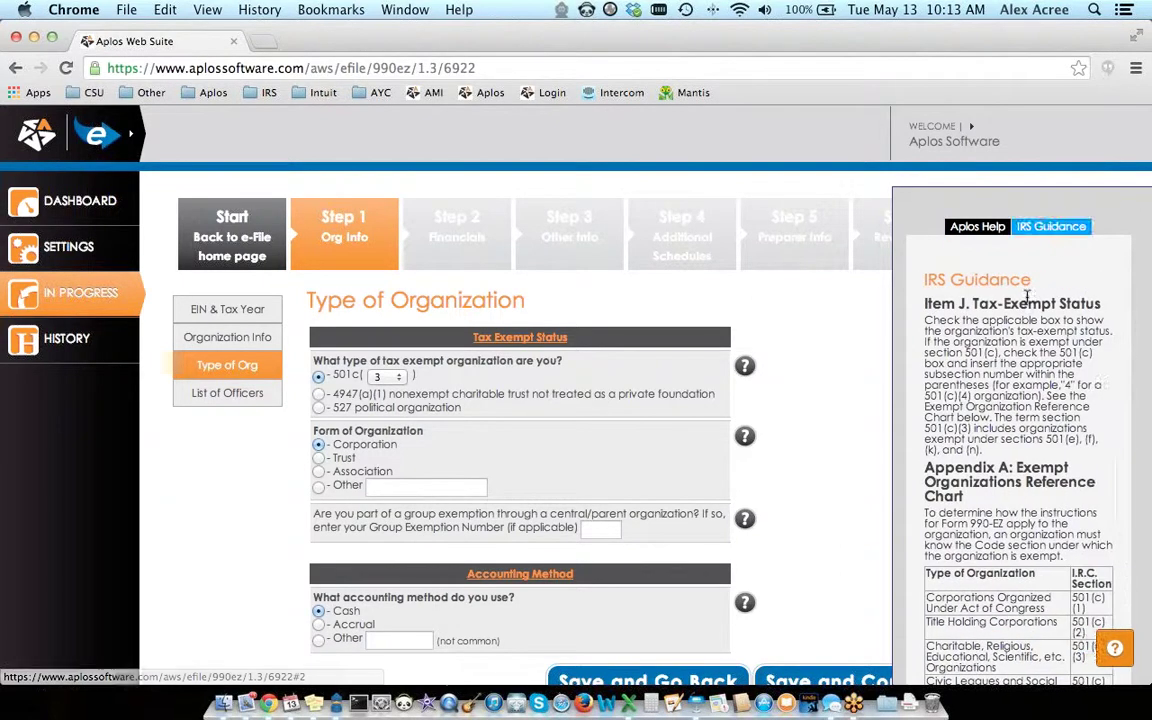
scroll(1024, 312, "down", 15)
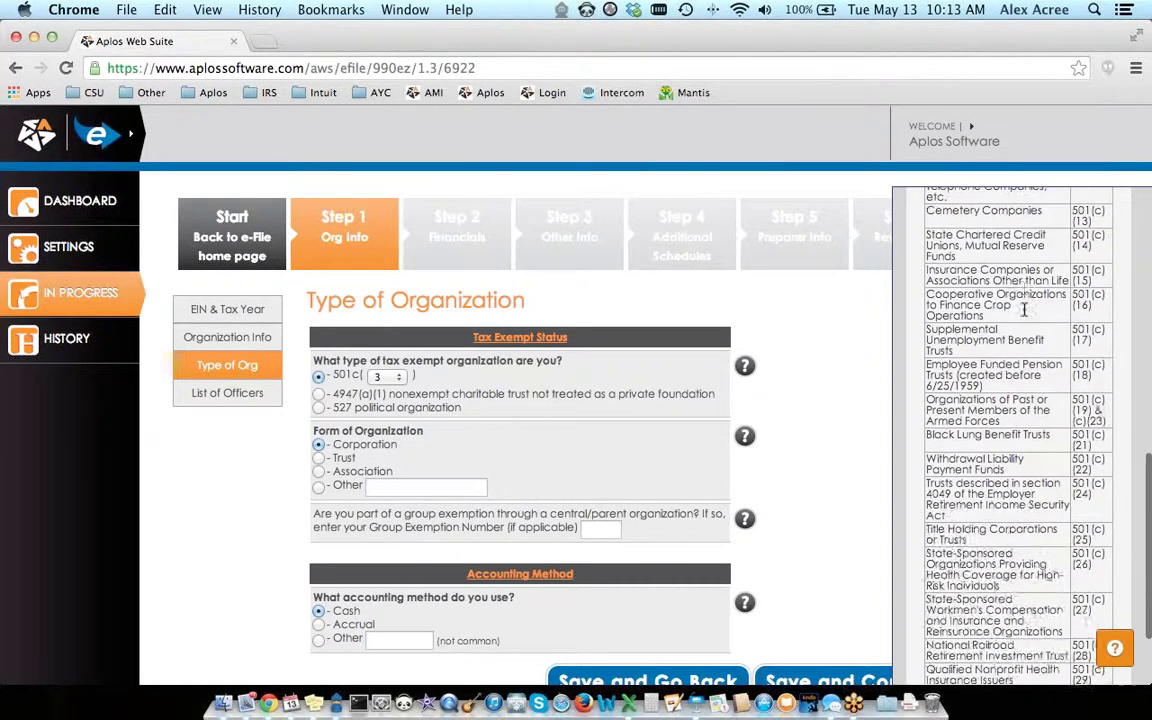
scroll(1024, 310, "up", 15)
left_click(977, 226)
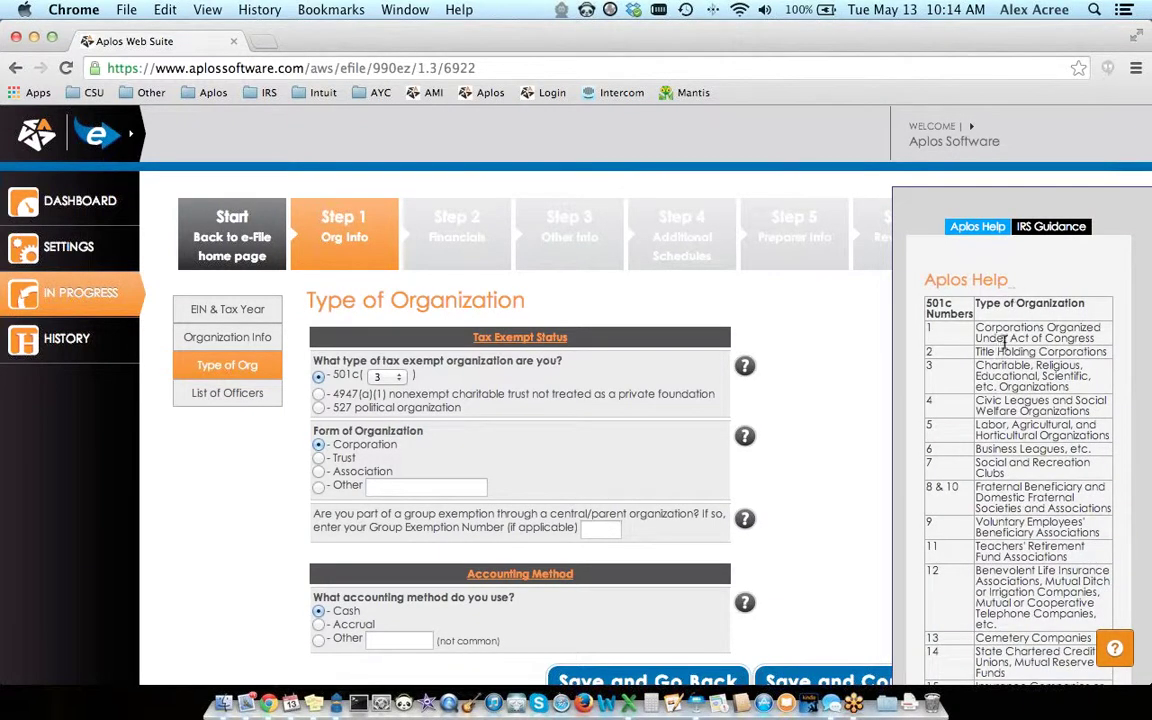
scroll(1005, 341, "down", 10)
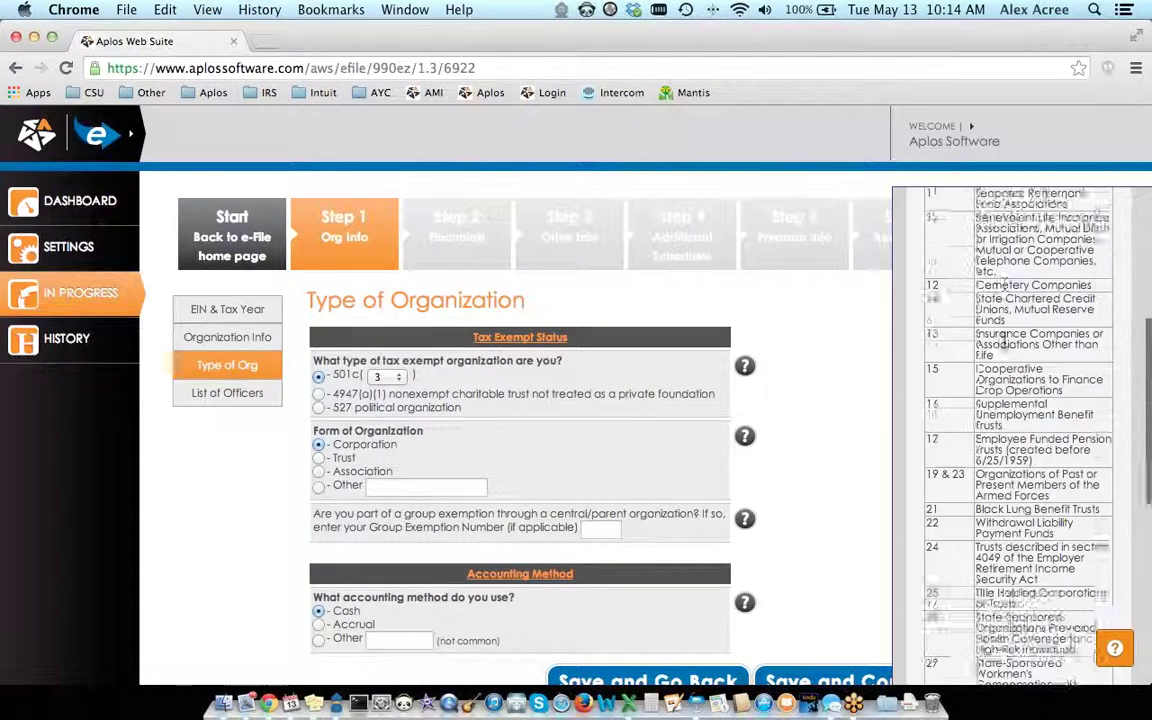
scroll(1005, 341, "up", 10)
left_click(745, 366)
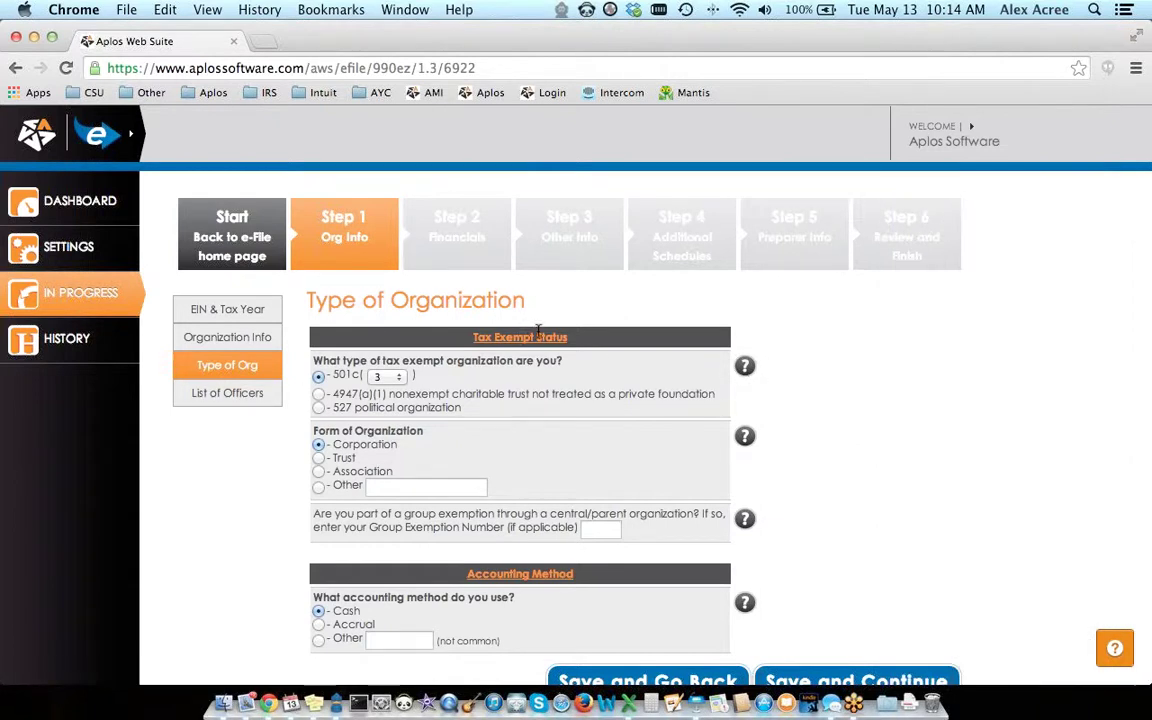
scroll(780, 500, "down", 2)
left_click(836, 600)
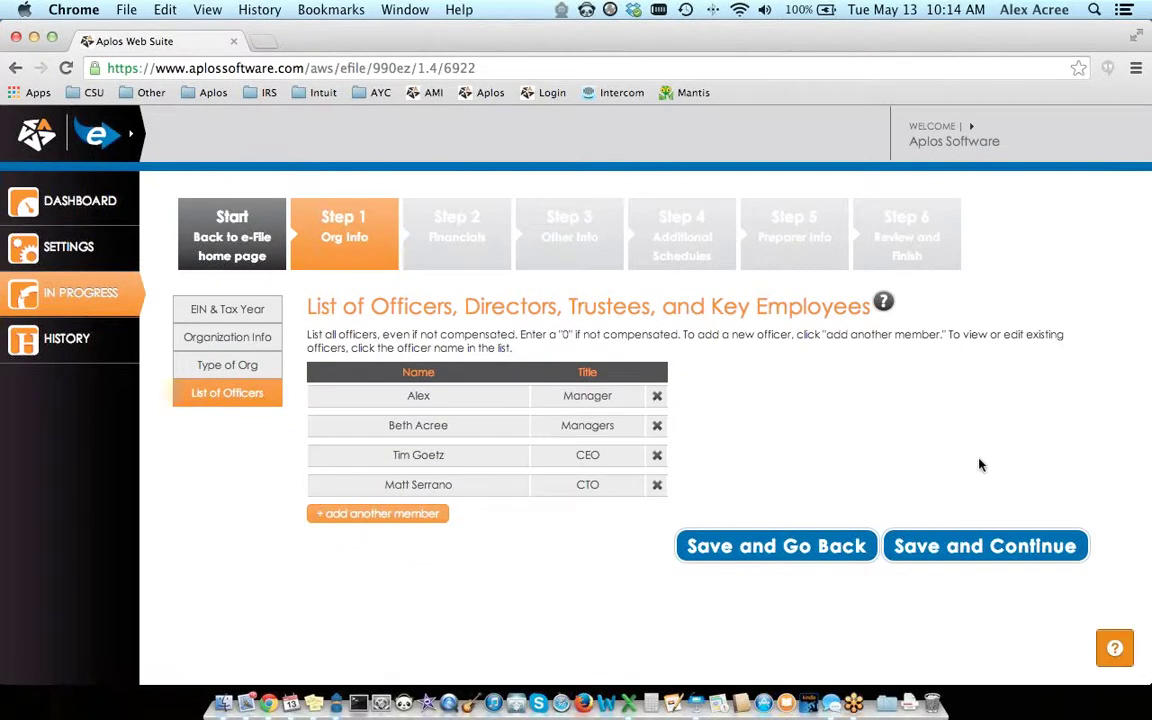
Save the four-officer list and review the Balance Sheet column headings.
left_click(951, 545)
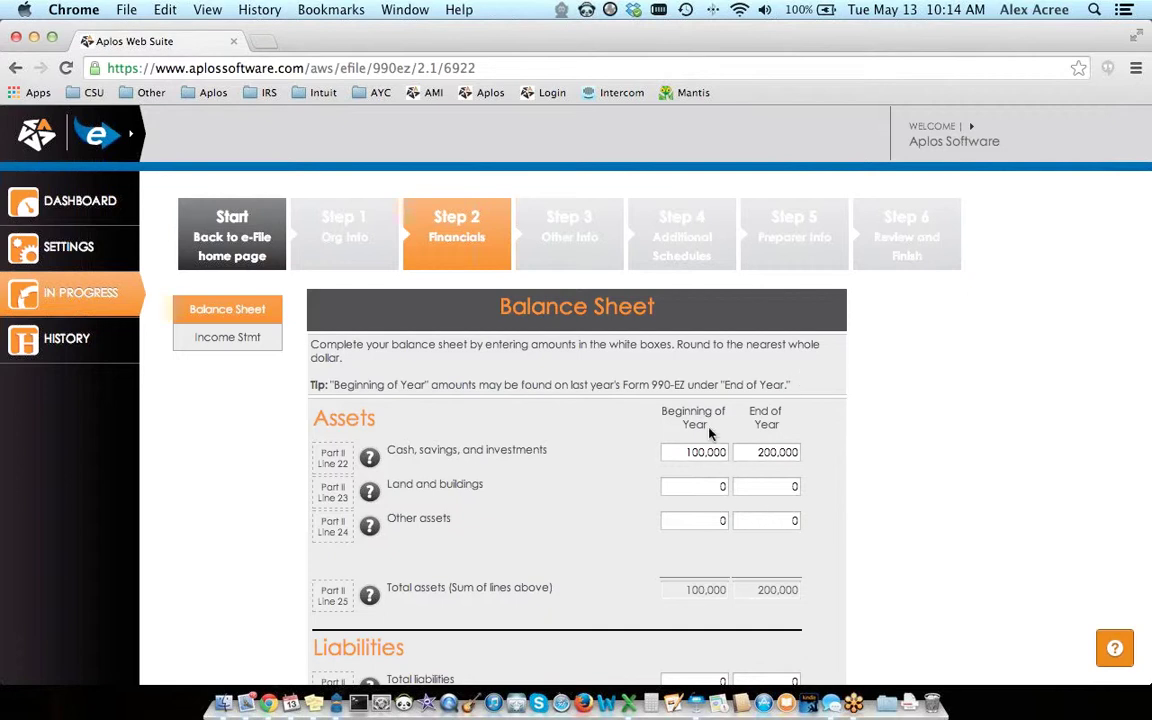
scroll(850, 340, "down", 2)
left_click_drag(658, 331, 712, 373)
left_click(716, 376)
Save the Balance Sheet with assets of 100,000 at start and 200,000 at end of year.
left_click_drag(752, 337, 784, 360)
left_click(813, 372)
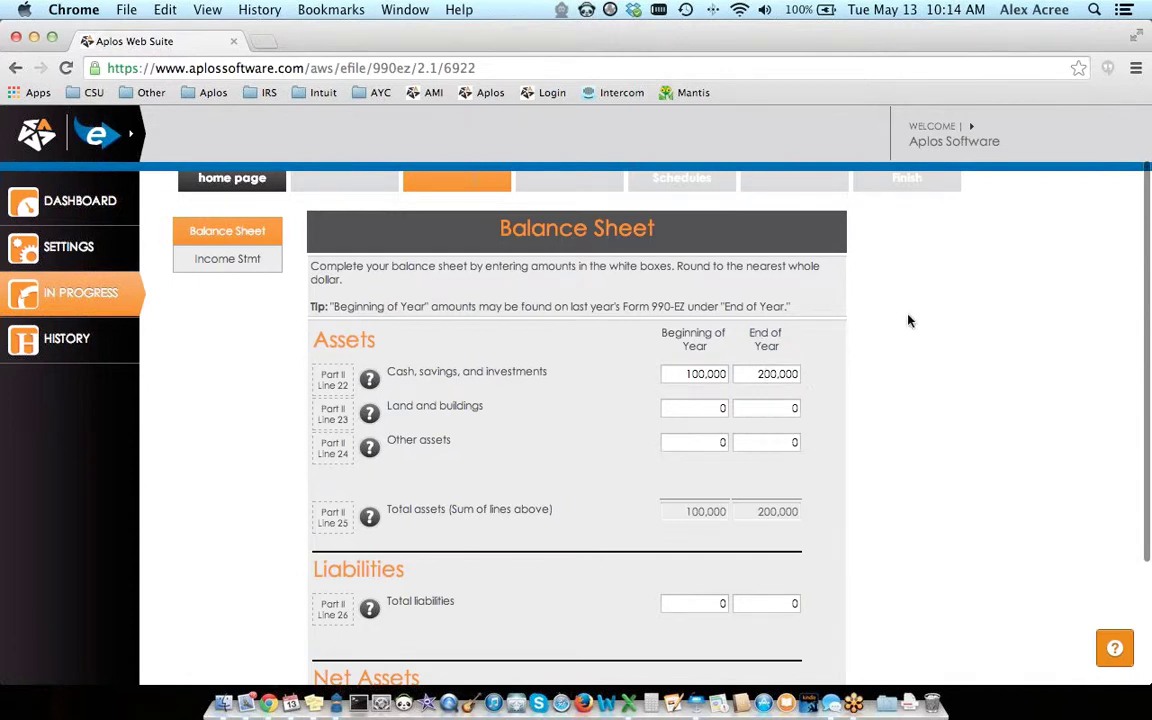
scroll(908, 320, "down", 4)
left_click(837, 618)
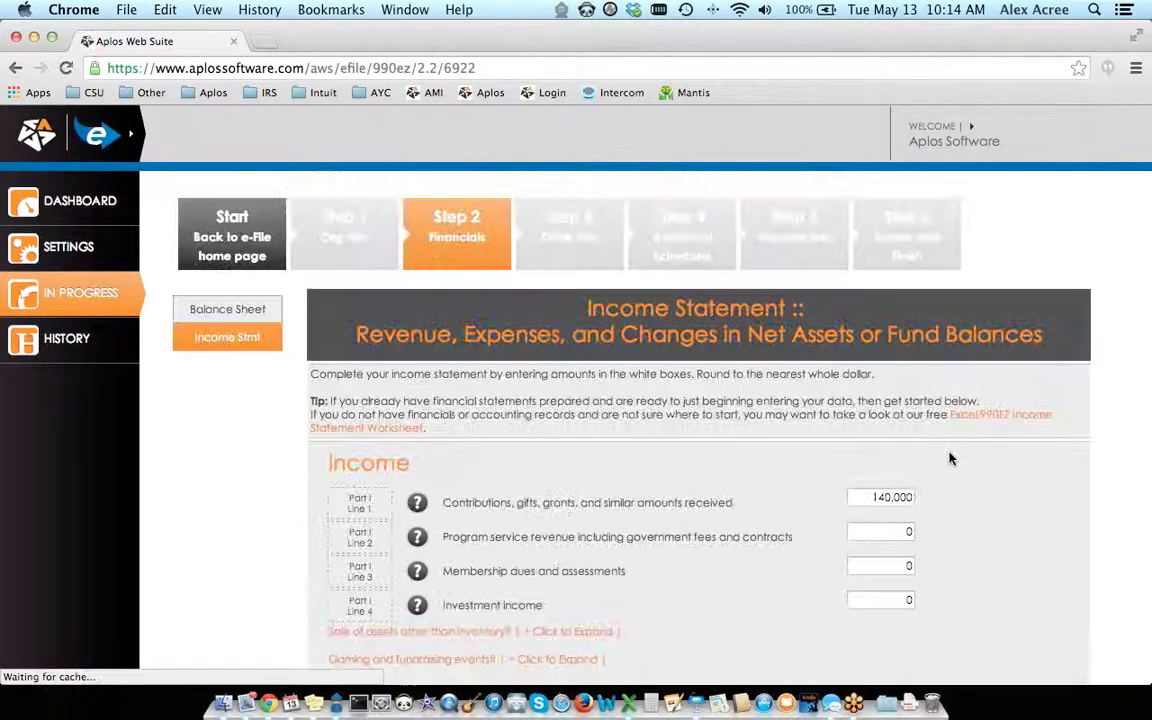
Review the Income Statement's net assets mismatch warning.
scroll(950, 458, "down", 10)
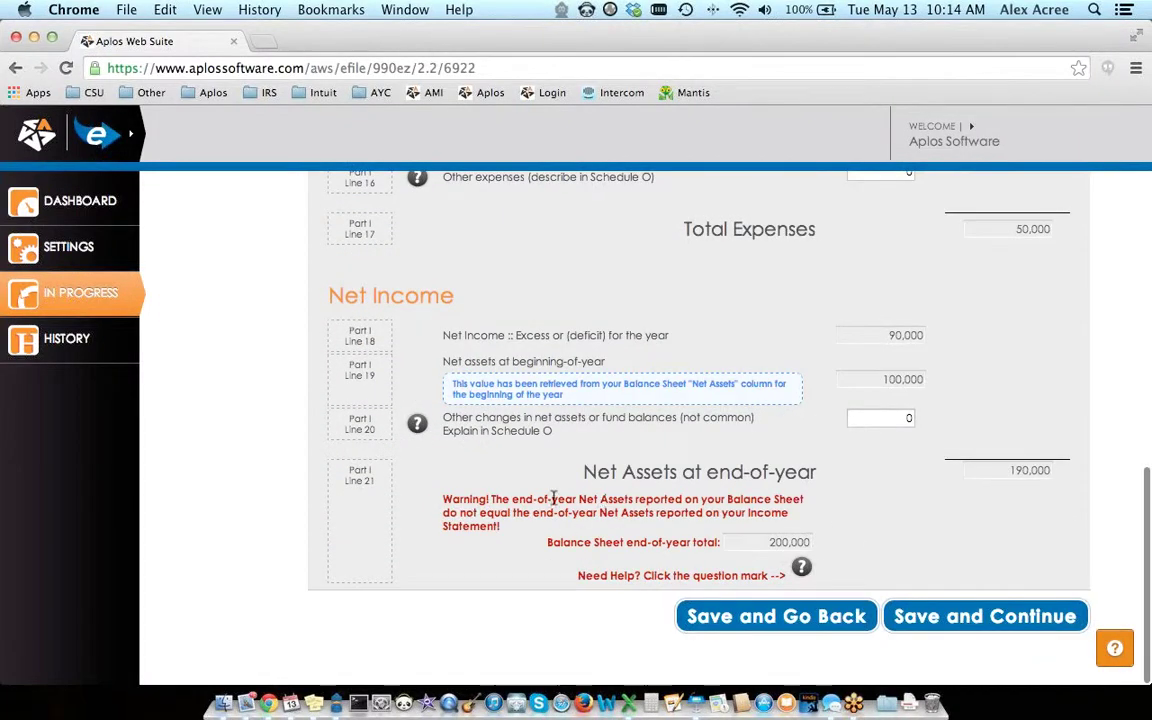
left_click_drag(513, 497, 663, 499)
left_click(722, 506)
scroll(826, 499, "up", 8)
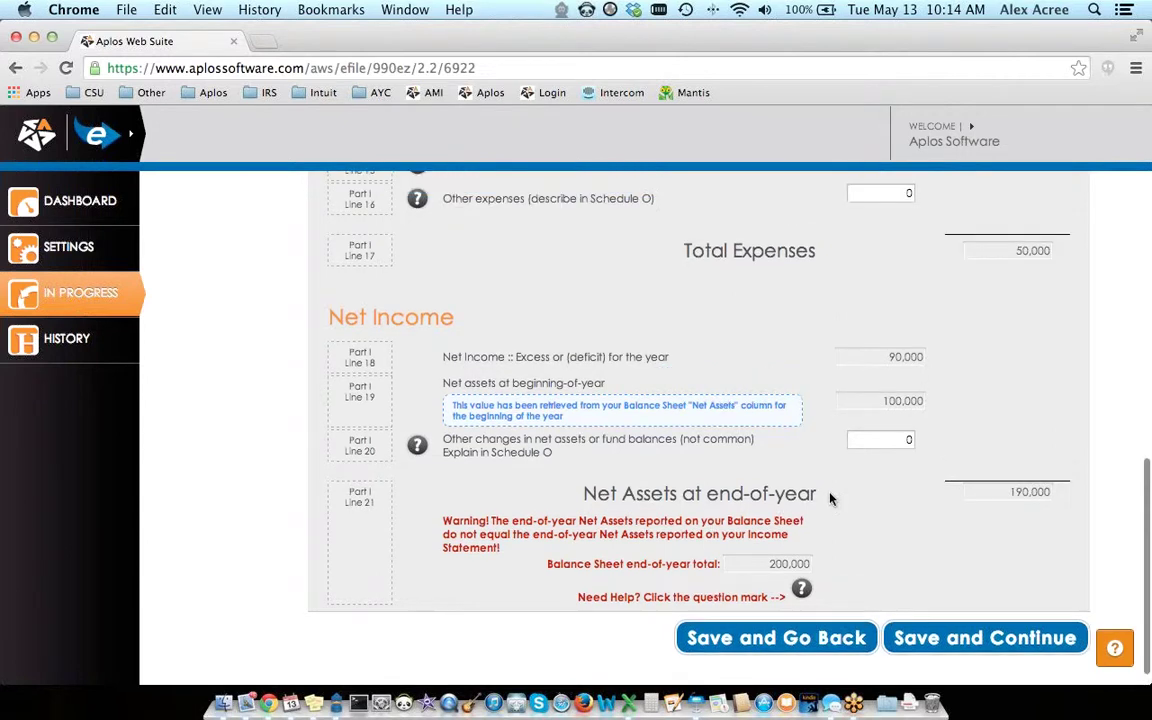
scroll(829, 498, "up", 5)
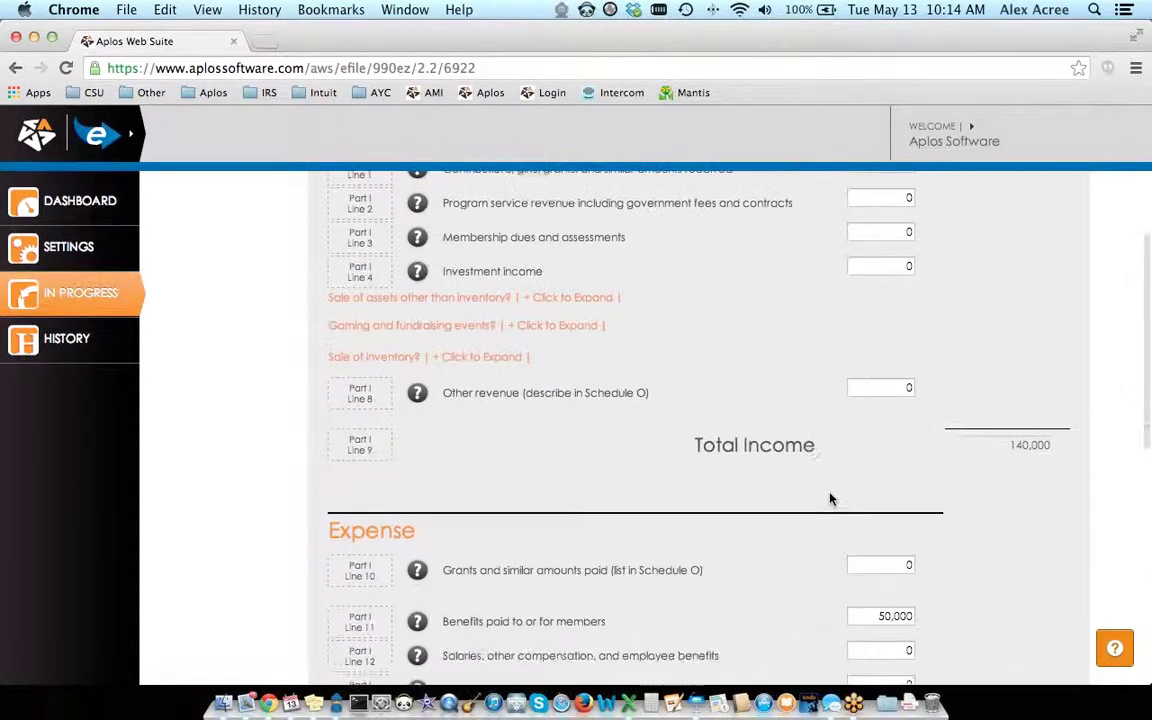
scroll(829, 498, "down", 7)
scroll(829, 498, "down", 4)
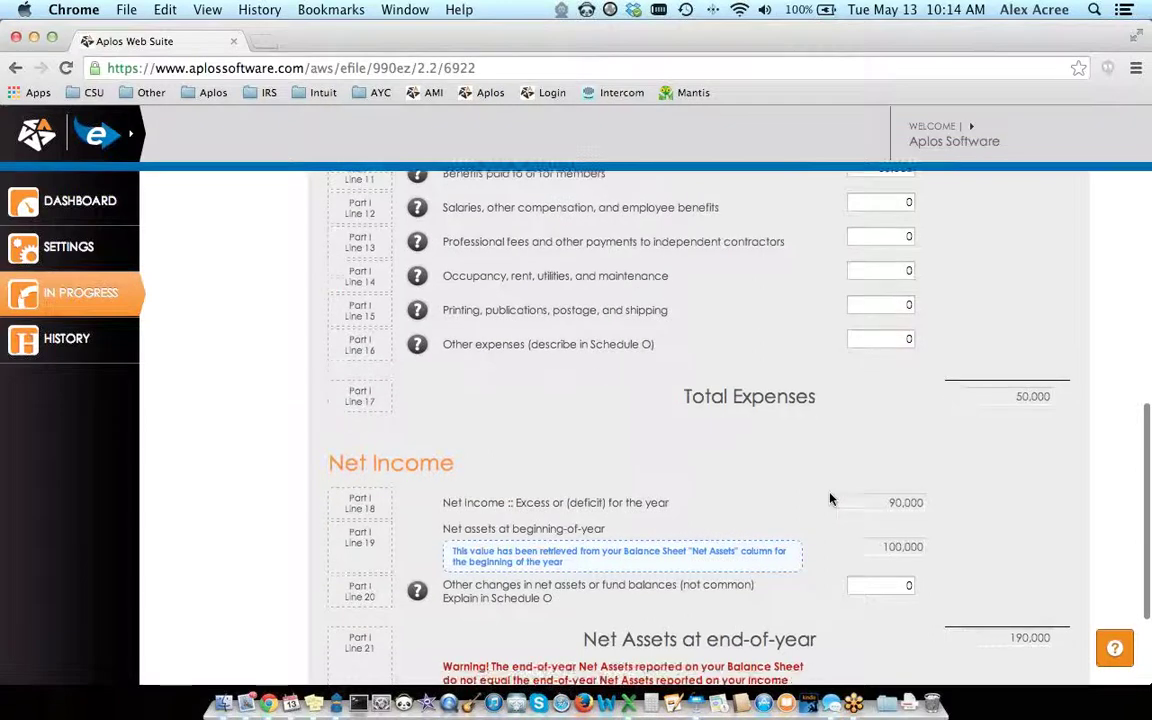
scroll(829, 498, "up", 8)
scroll(829, 498, "up", 1)
Change line 11 benefits paid to or for members from 50,000 to 40,000.
left_click(860, 571)
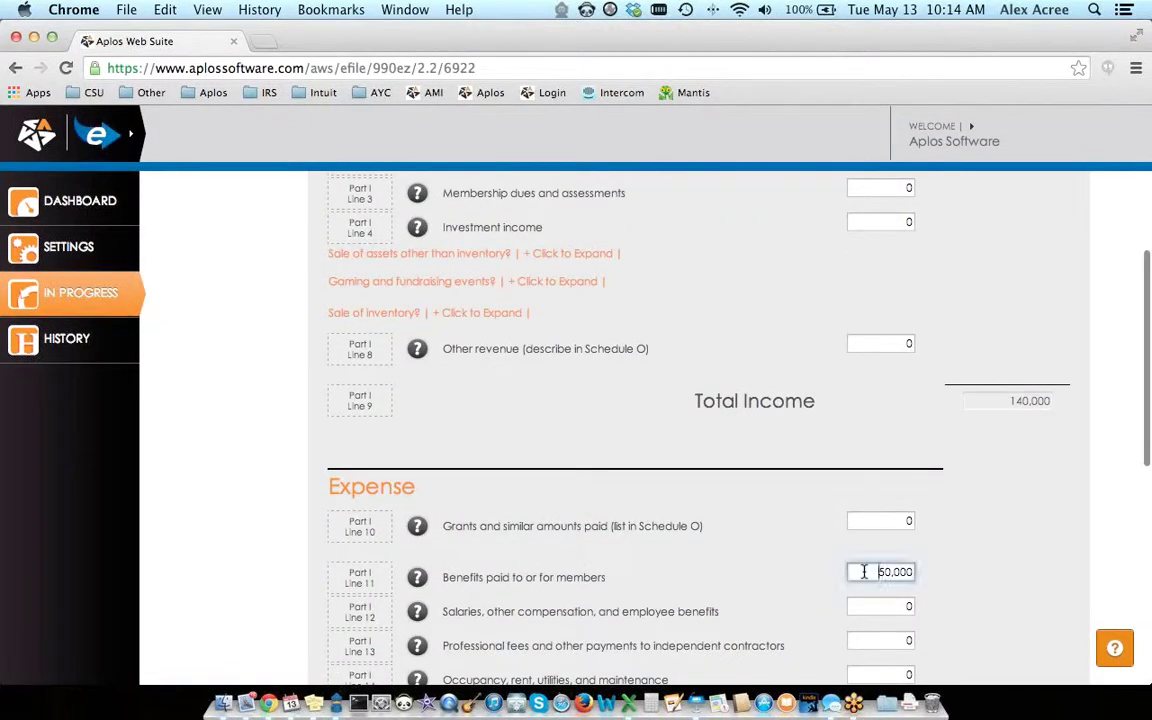
type("4")
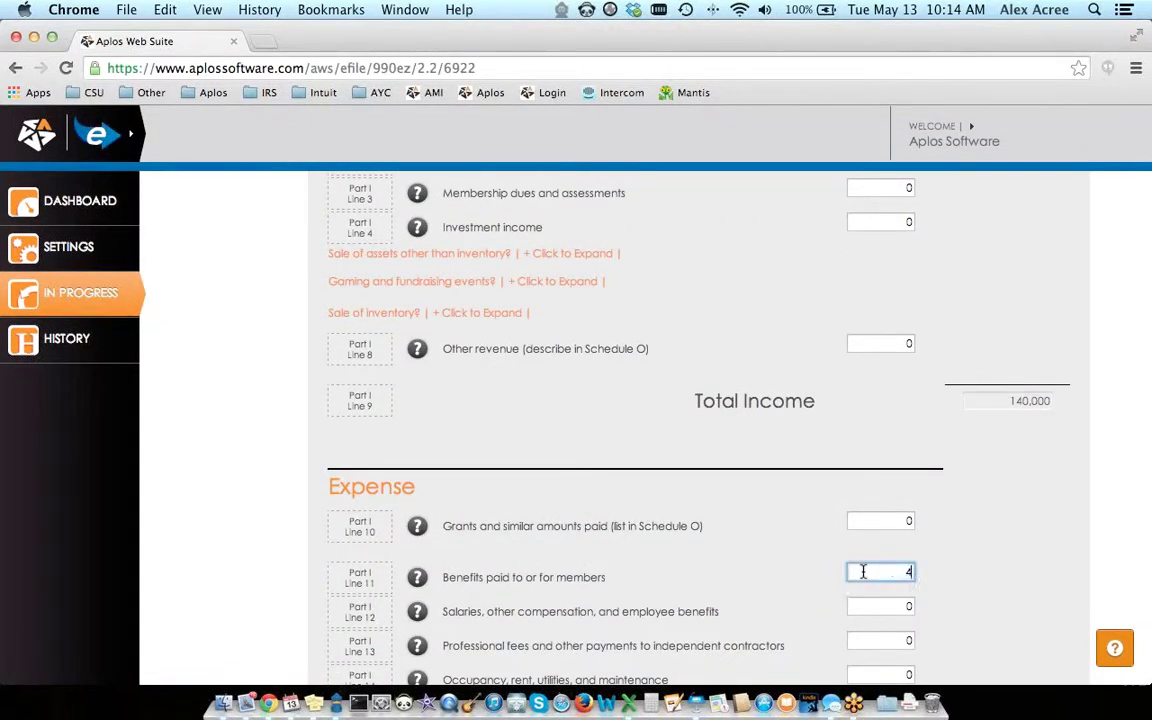
type("0000")
left_click(941, 546)
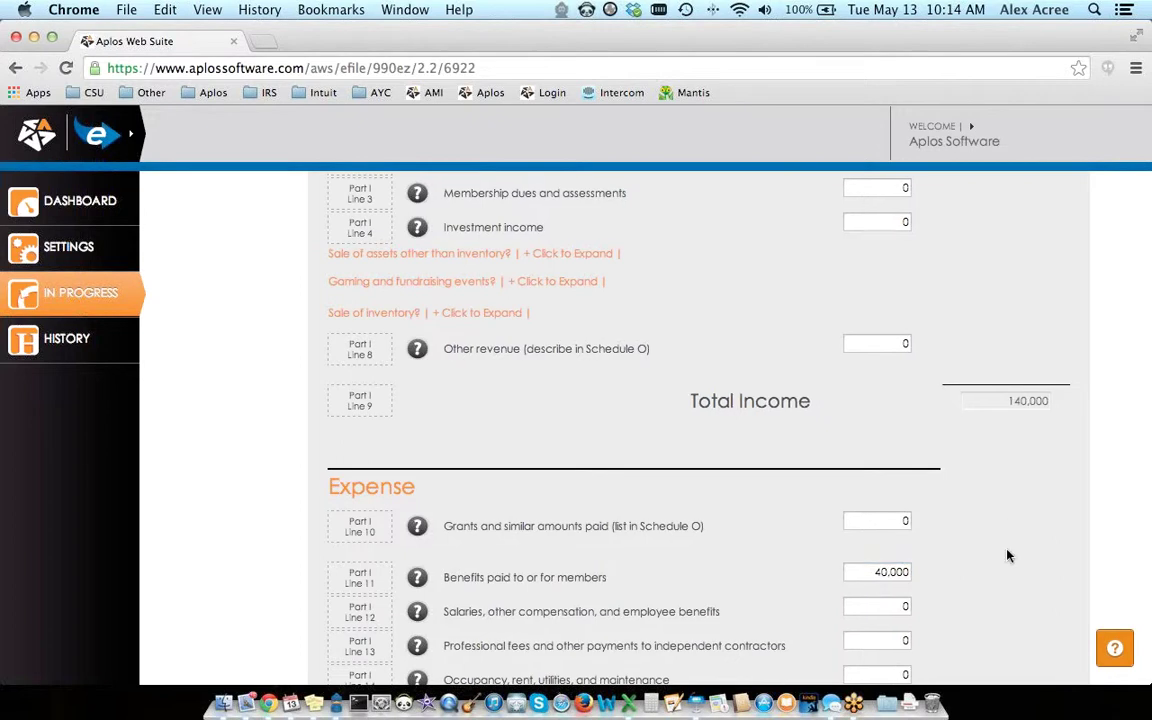
scroll(985, 532, "down", 6)
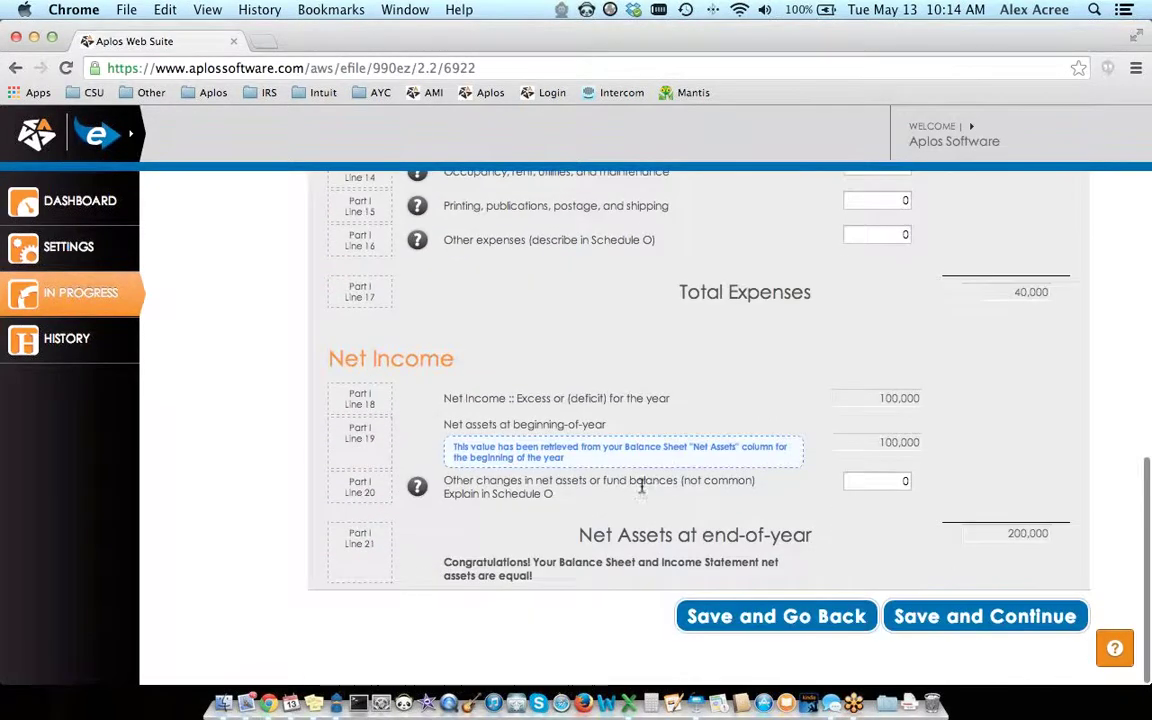
Save the financials and review the Other Info page.
left_click(972, 609)
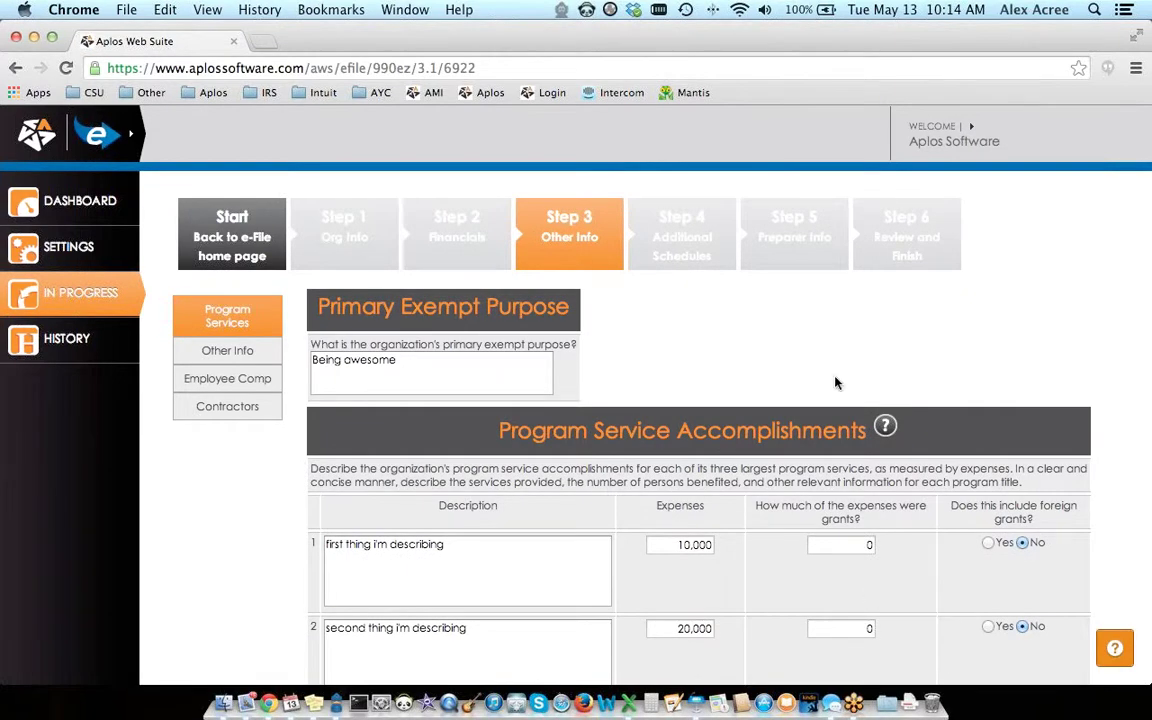
scroll(835, 375, "down", 3)
scroll(835, 375, "down", 4)
scroll(841, 381, "up", 7)
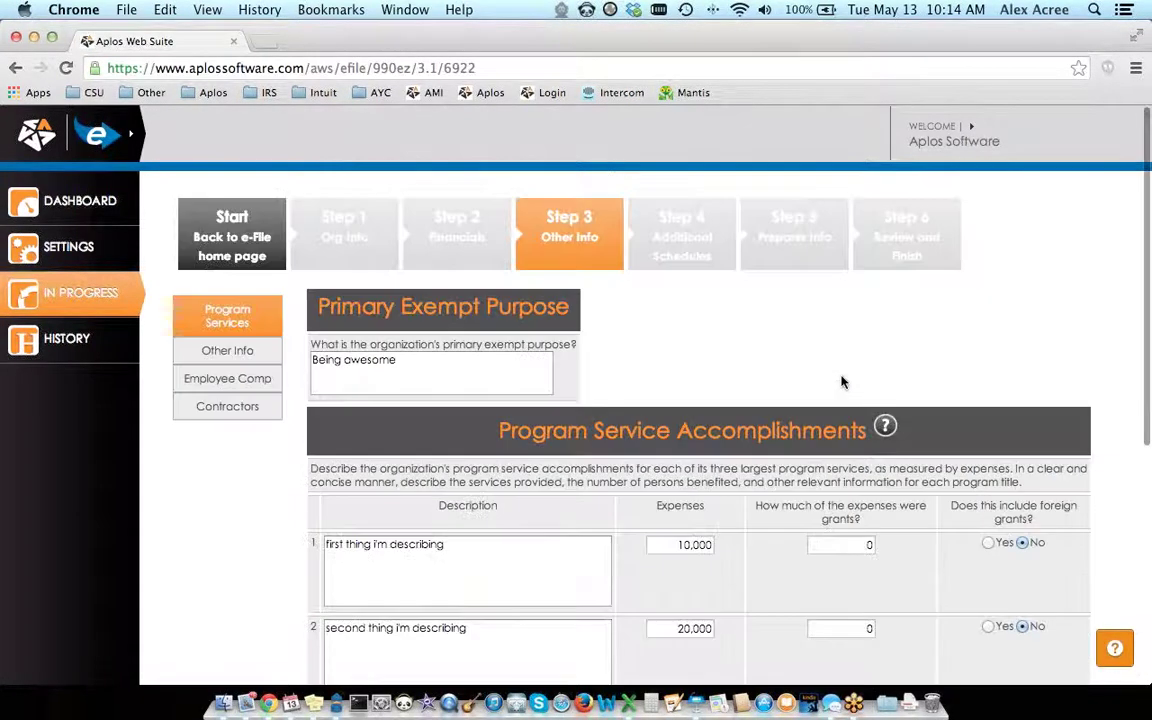
scroll(843, 381, "down", 4)
scroll(843, 381, "up", 4)
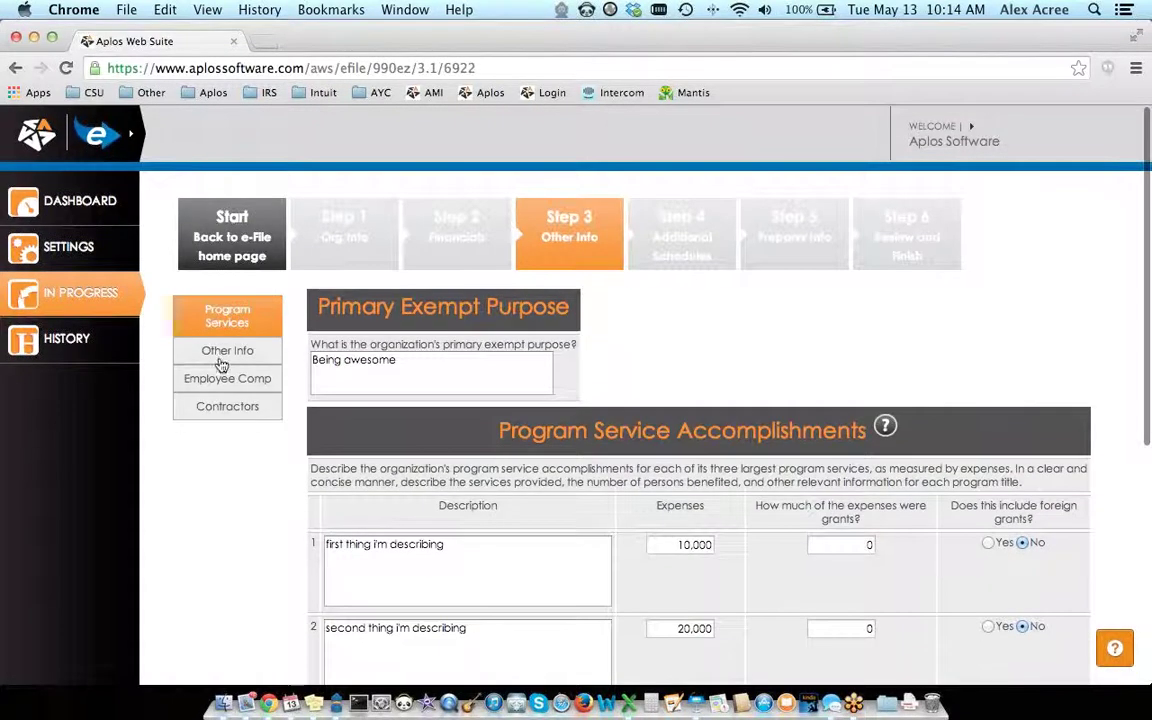
Review Schedule A Part 1 under Additional Schedules, then move to Preparer Info.
left_click(679, 254)
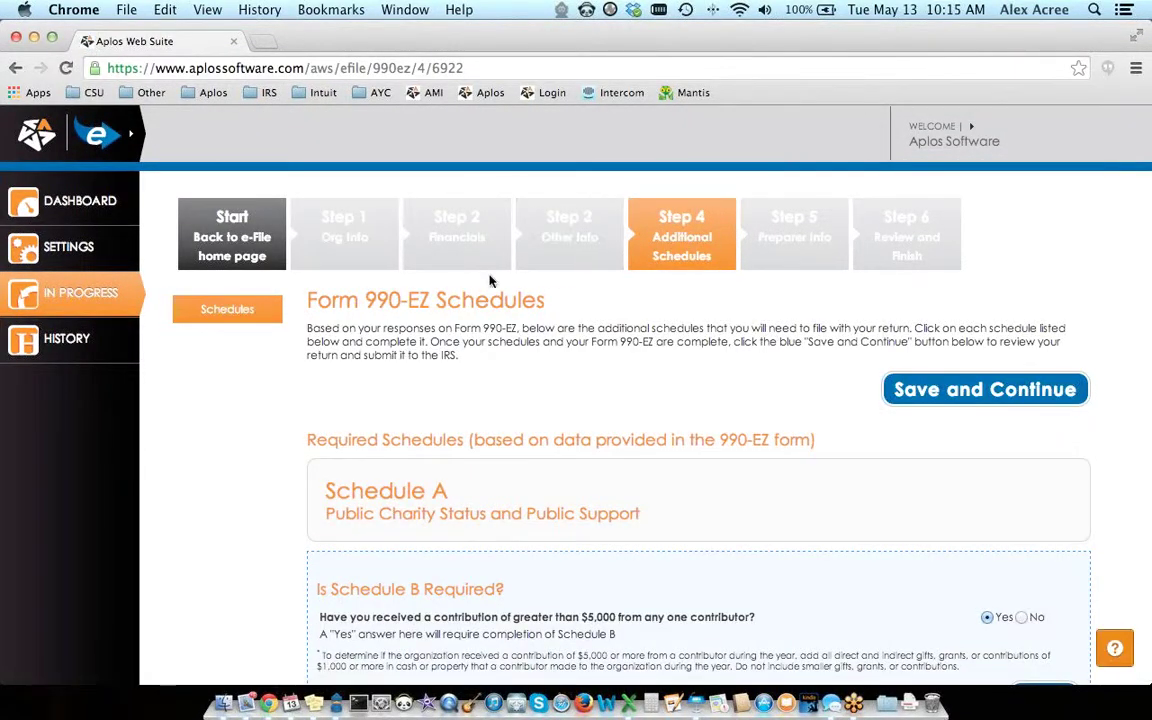
scroll(490, 358, "down", 6)
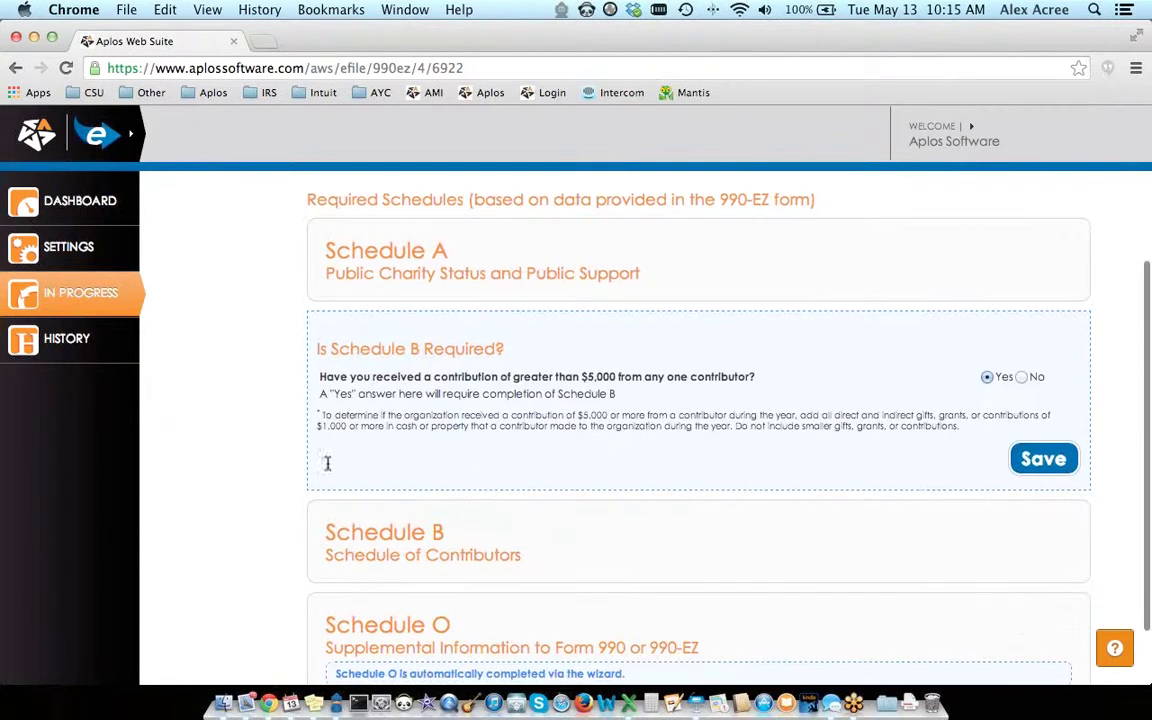
scroll(383, 545, "up", 6)
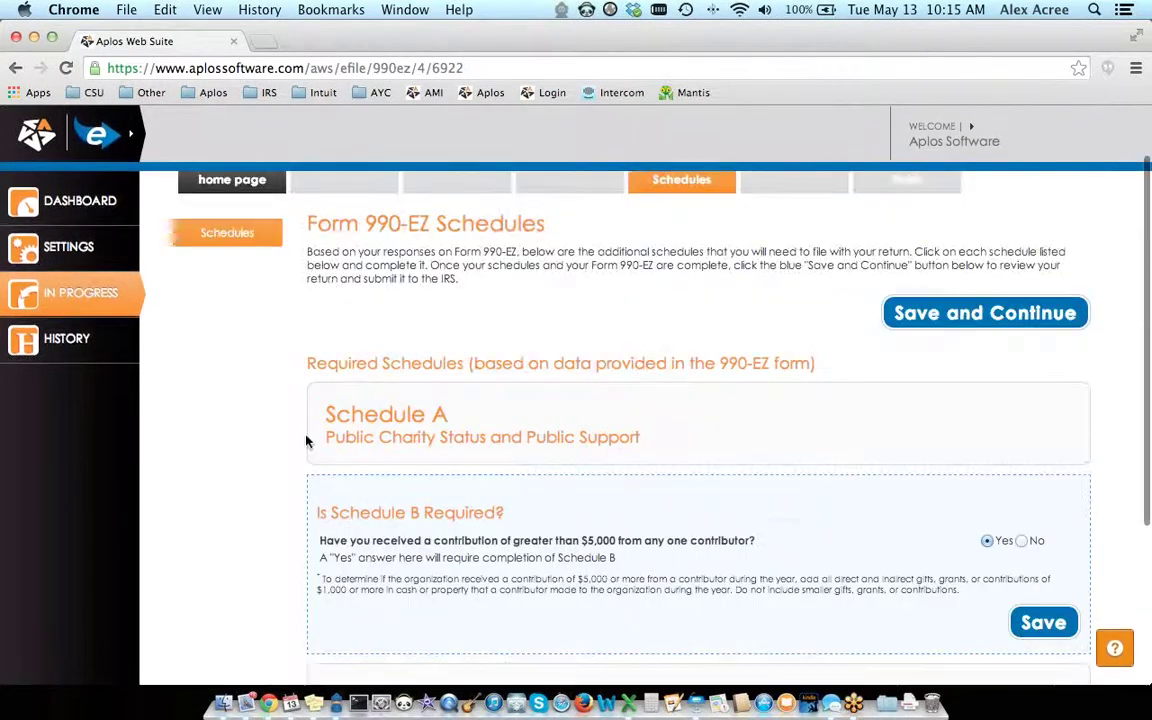
left_click(470, 411)
scroll(496, 401, "down", 10)
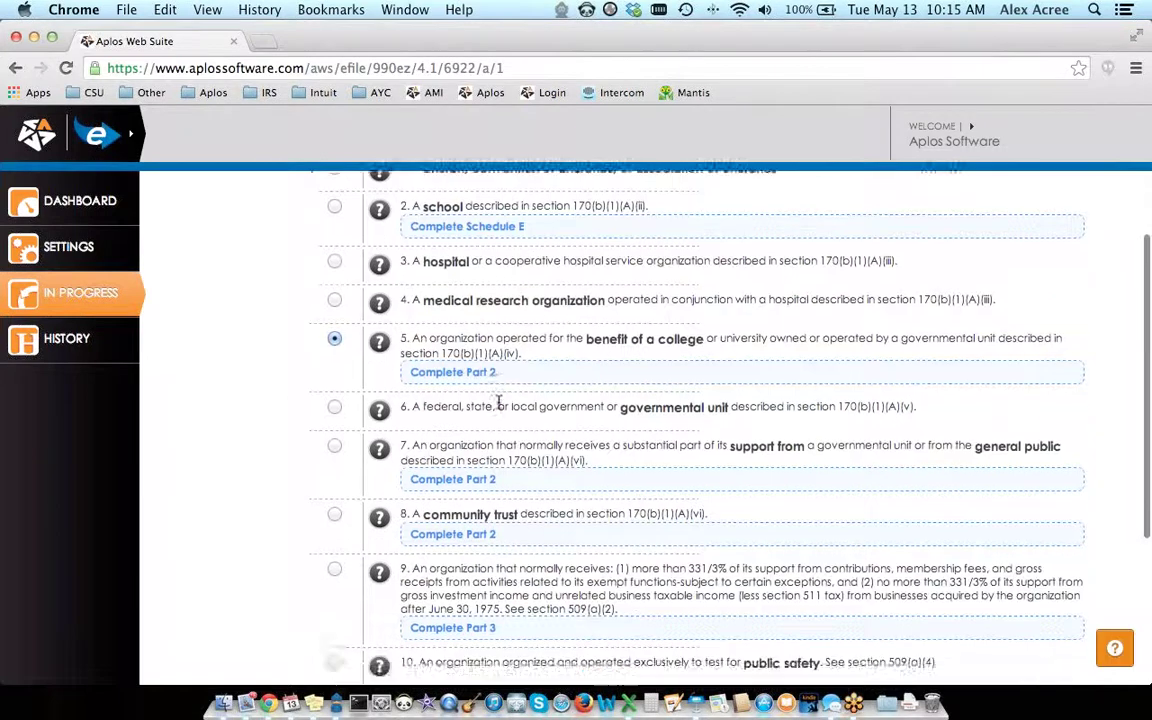
scroll(498, 400, "up", 10)
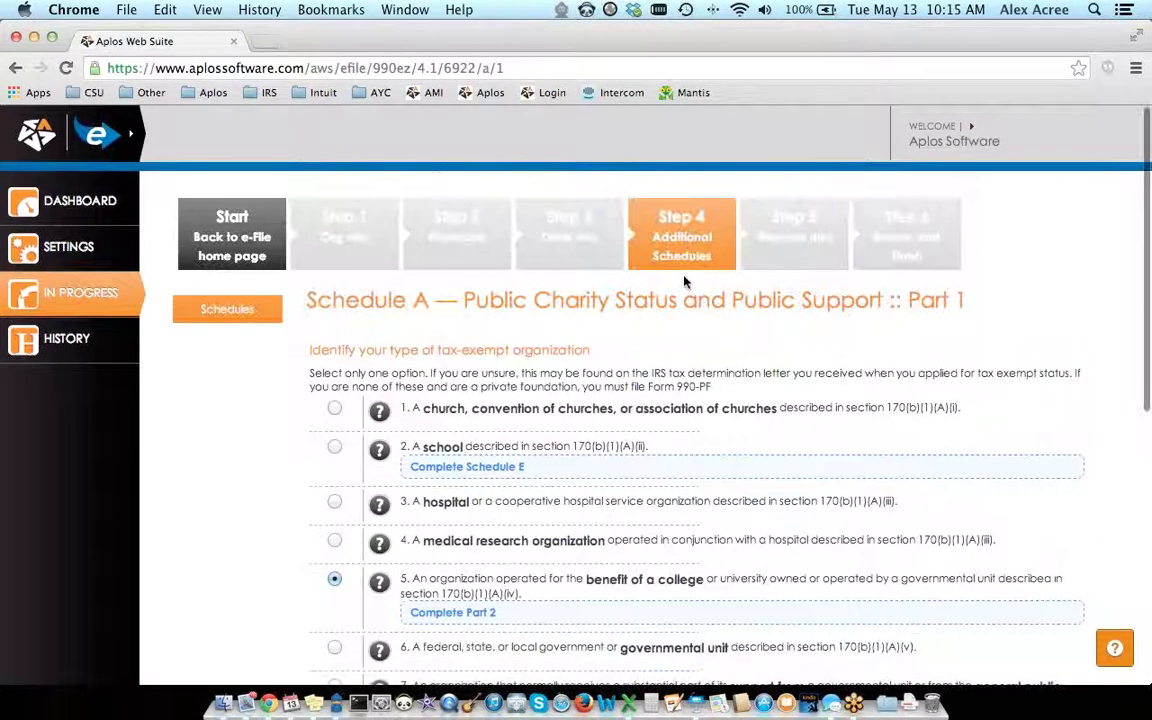
left_click(794, 240)
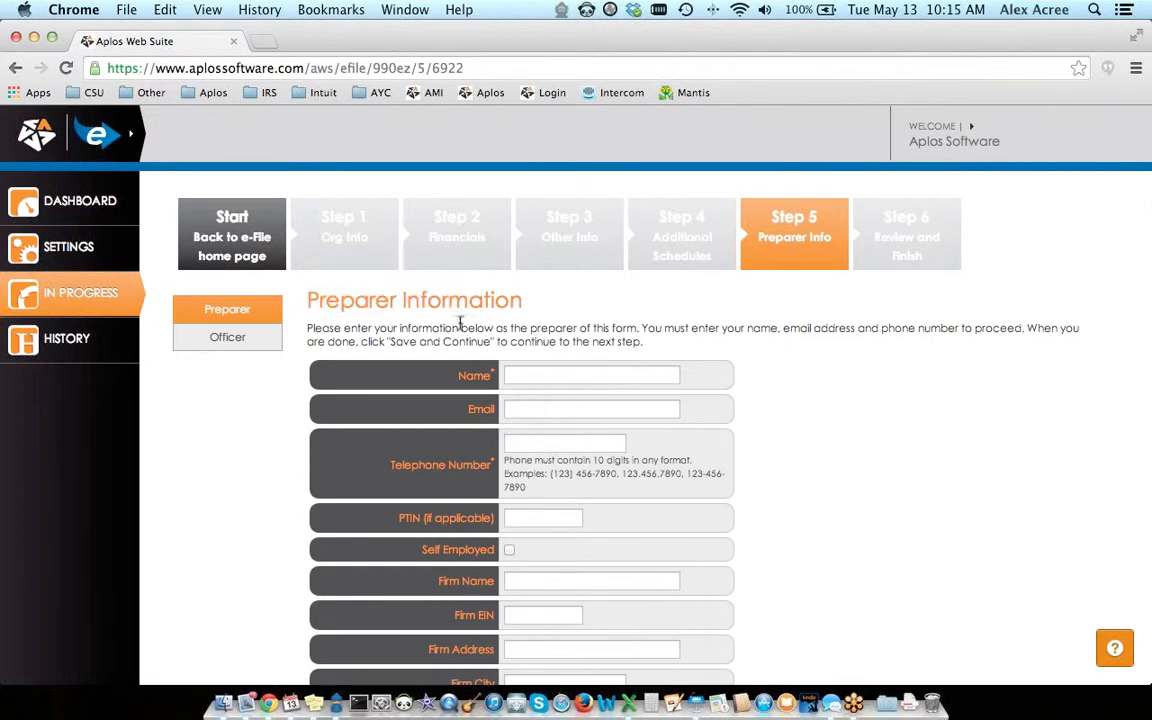
Review the Officer information page in Step 5.
left_click(244, 340)
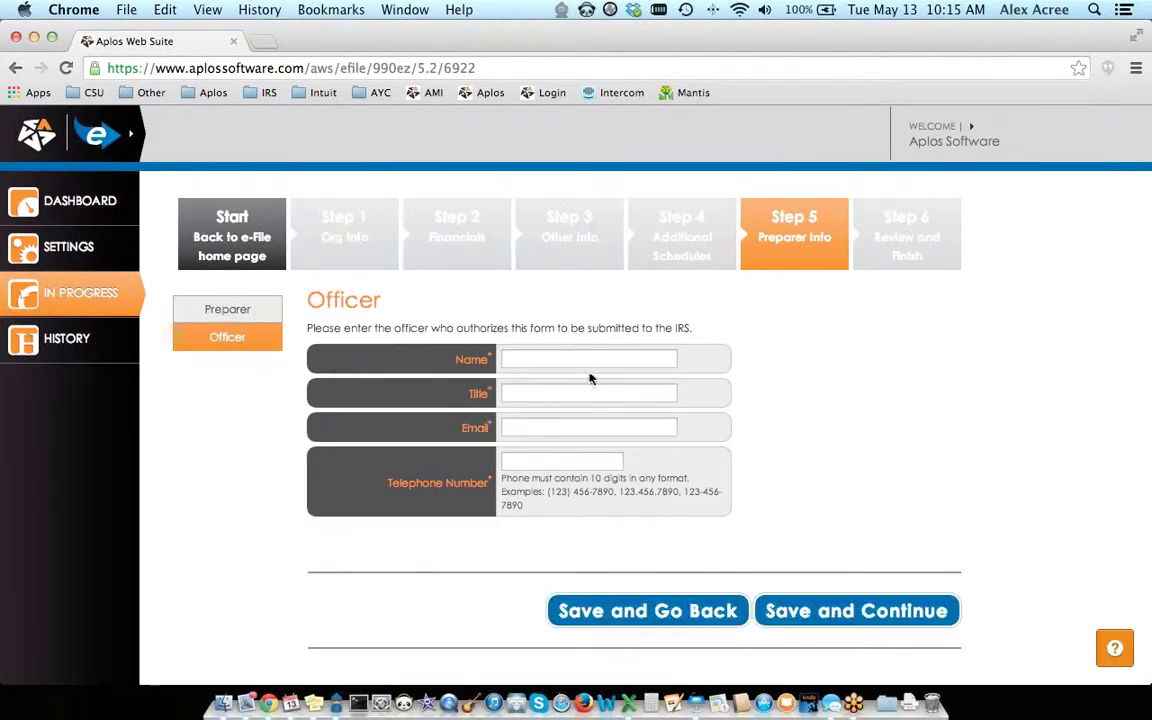
left_click_drag(465, 329, 540, 328)
left_click(631, 327)
Go to Step 6 and review the Review Your Return page down to Mark Return Complete.
left_click(929, 237)
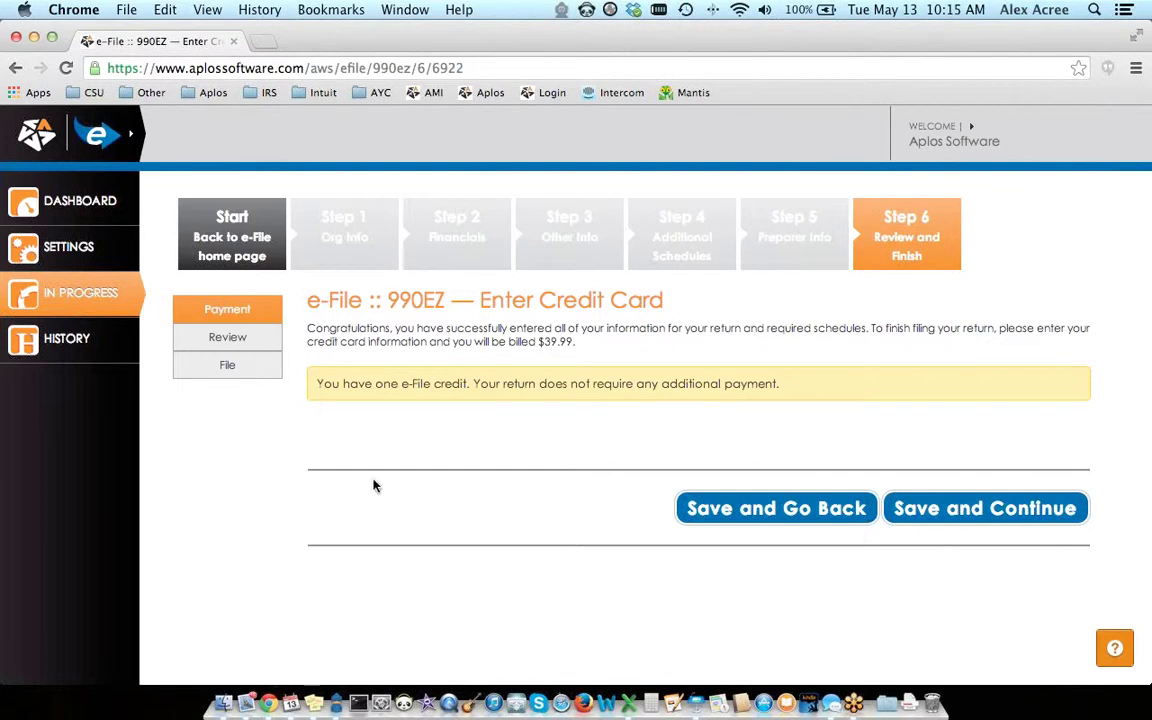
left_click(275, 342)
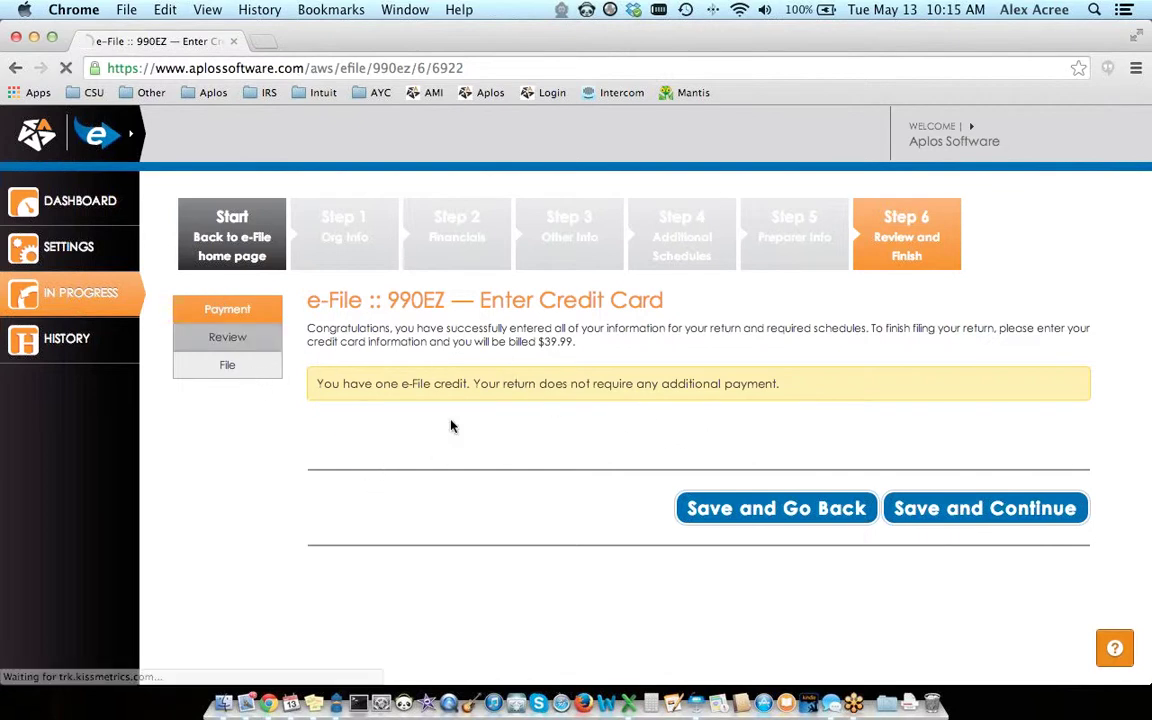
scroll(527, 342, "down", 1)
scroll(500, 340, "down", 1)
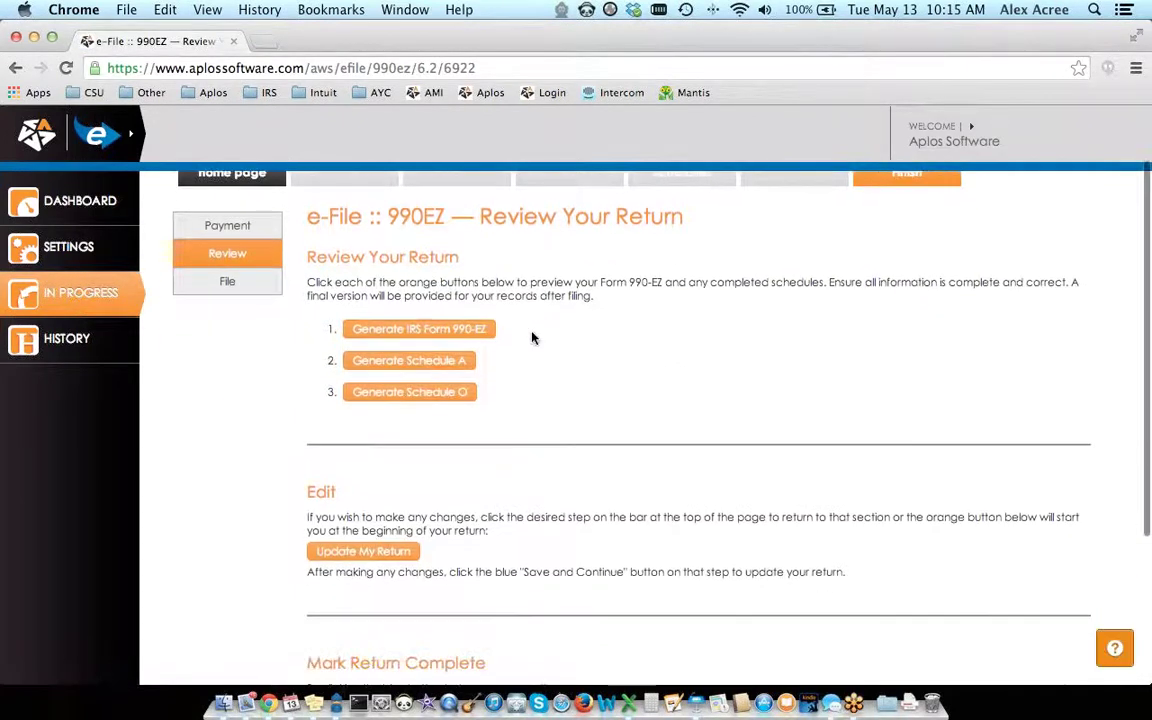
scroll(450, 290, "down", 5)
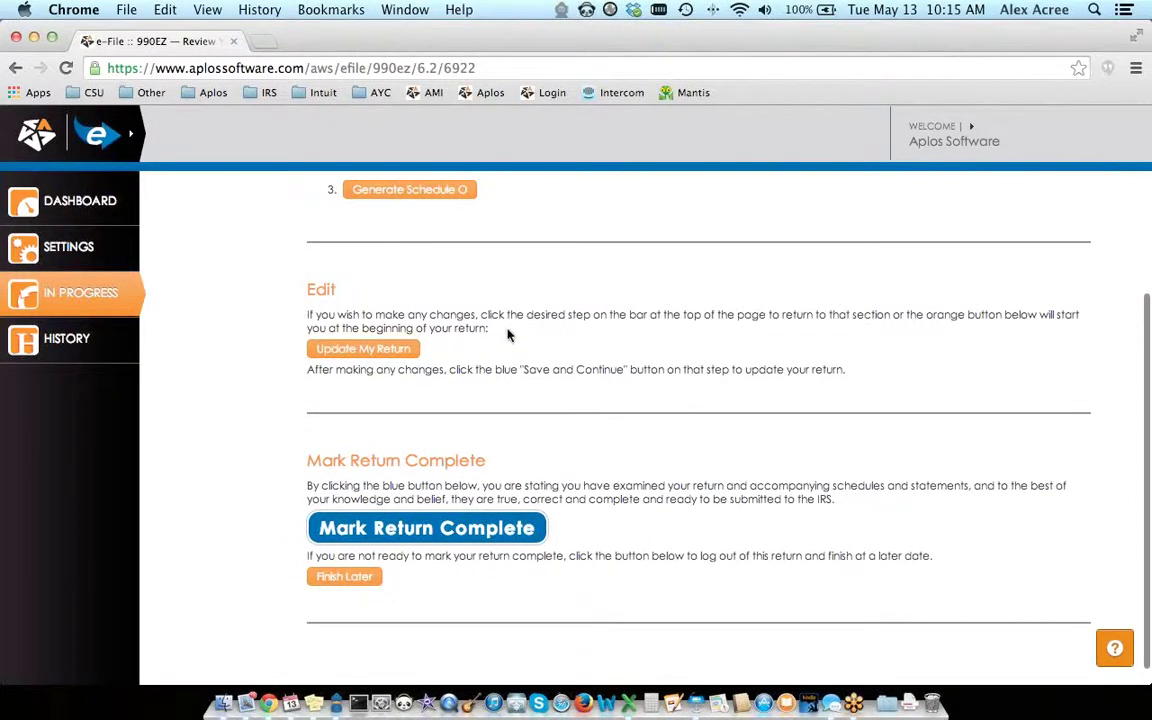
Mark the return complete, review the Finalize Your Return e-file options, then return to Dashboard.
left_click(424, 527)
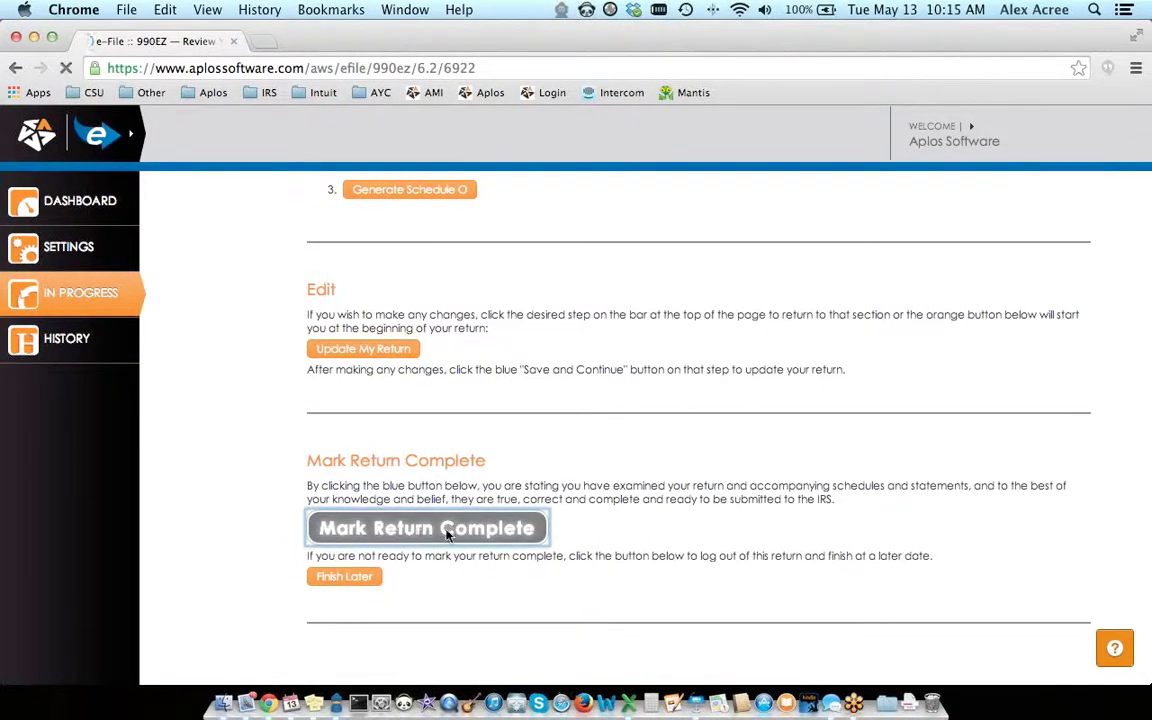
scroll(606, 445, "down", 3)
scroll(606, 445, "down", 4)
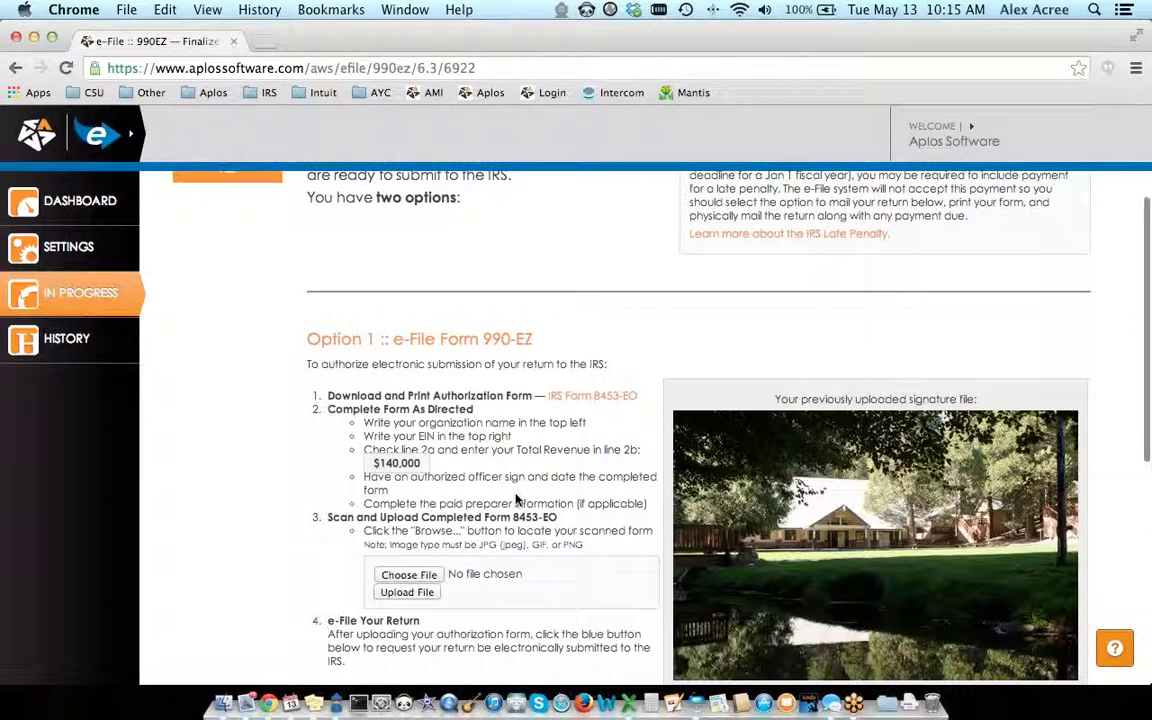
scroll(510, 515, "down", 5)
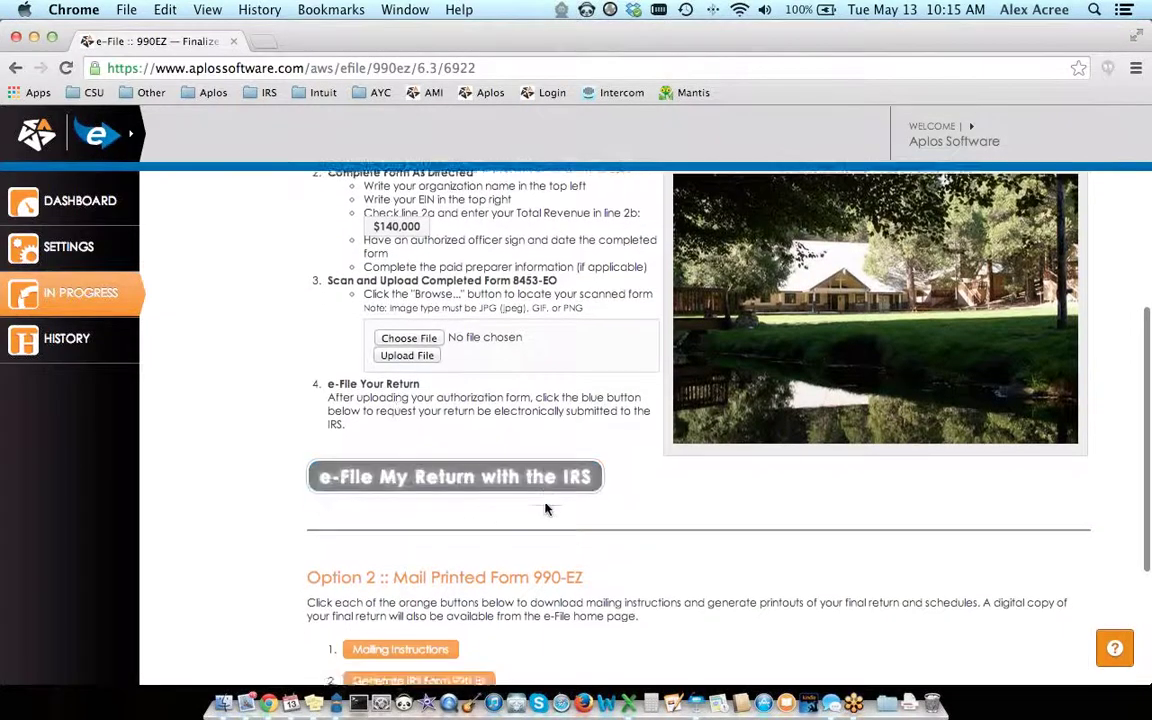
scroll(710, 540, "up", 10)
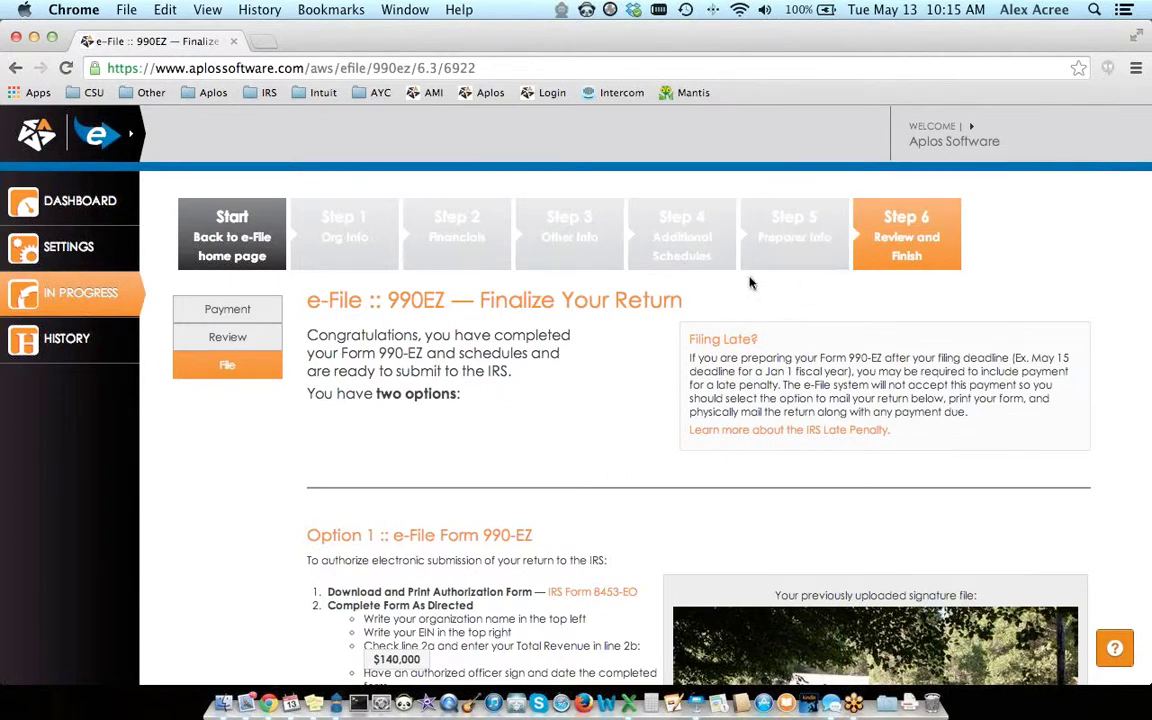
scroll(580, 483, "down", 2)
scroll(580, 483, "down", 12)
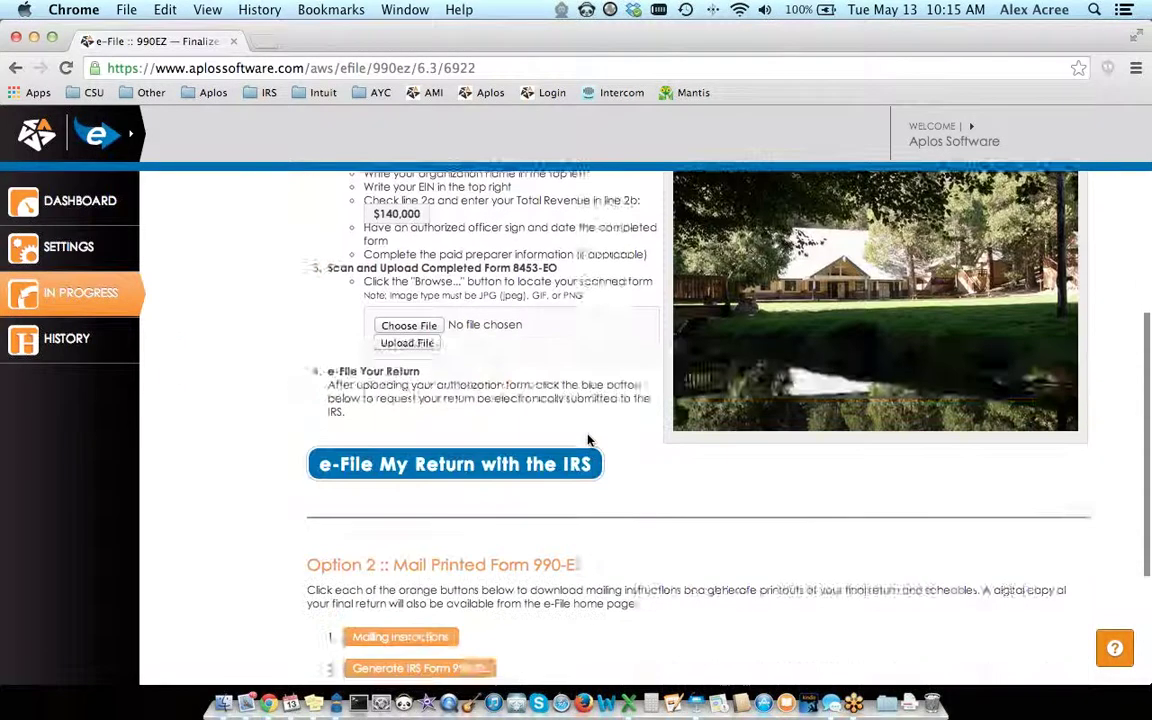
scroll(528, 400, "up", 15)
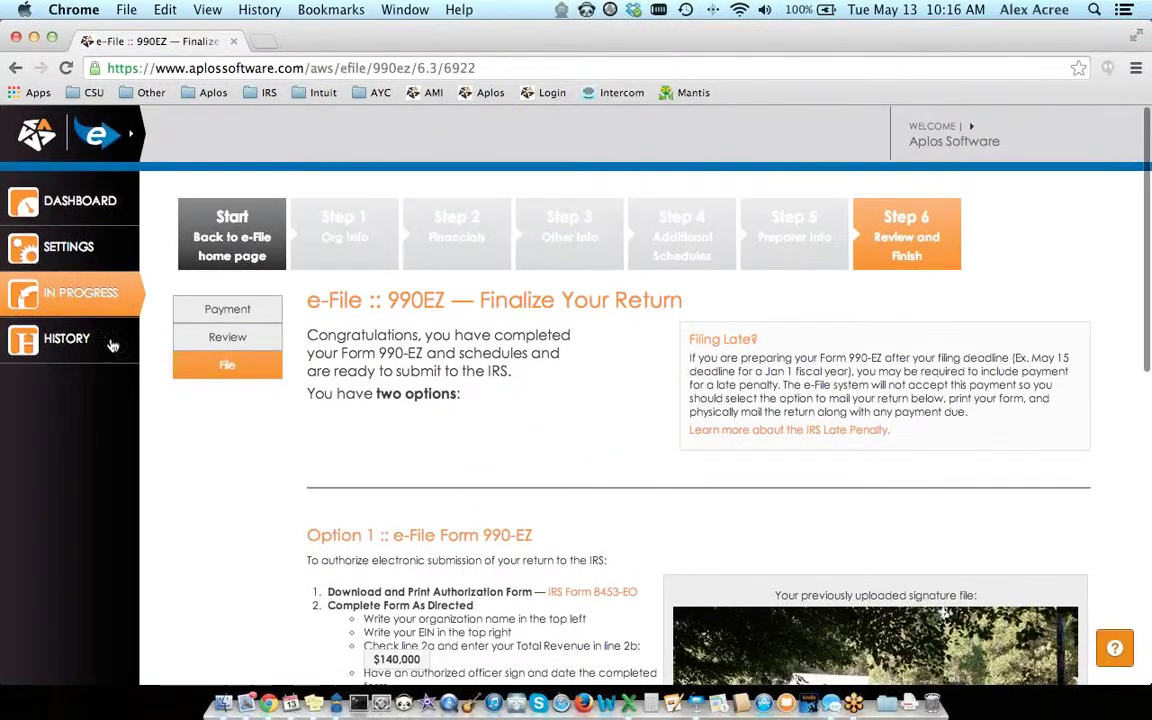
left_click(99, 215)
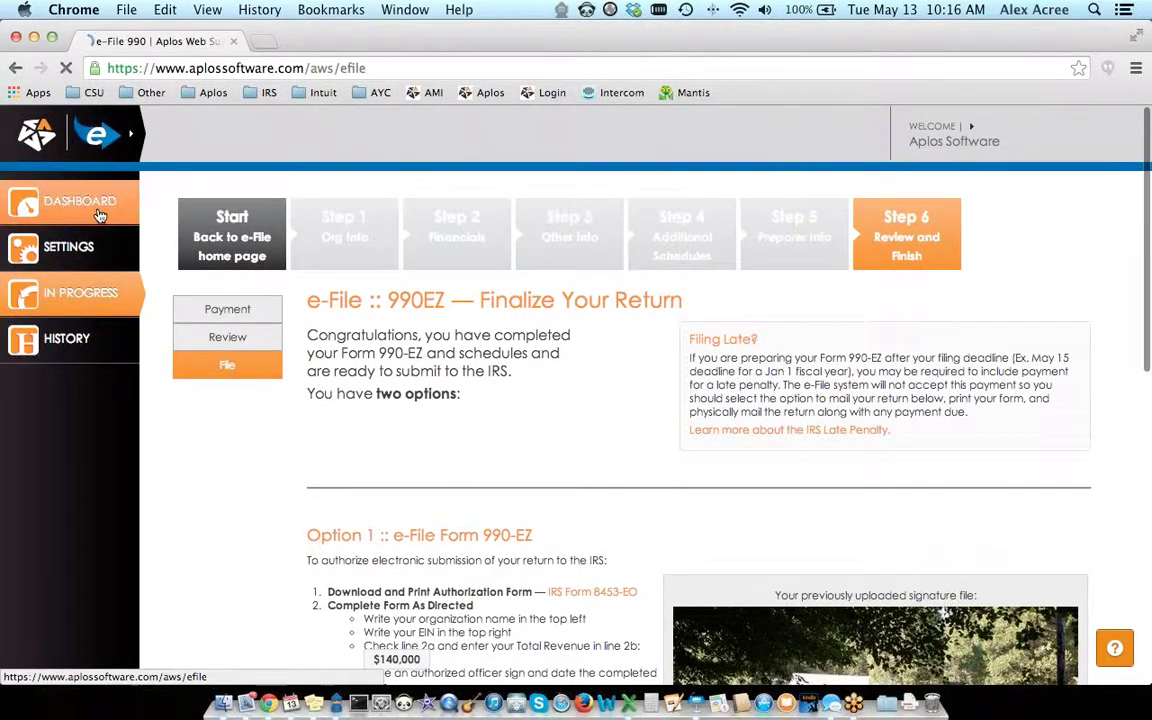